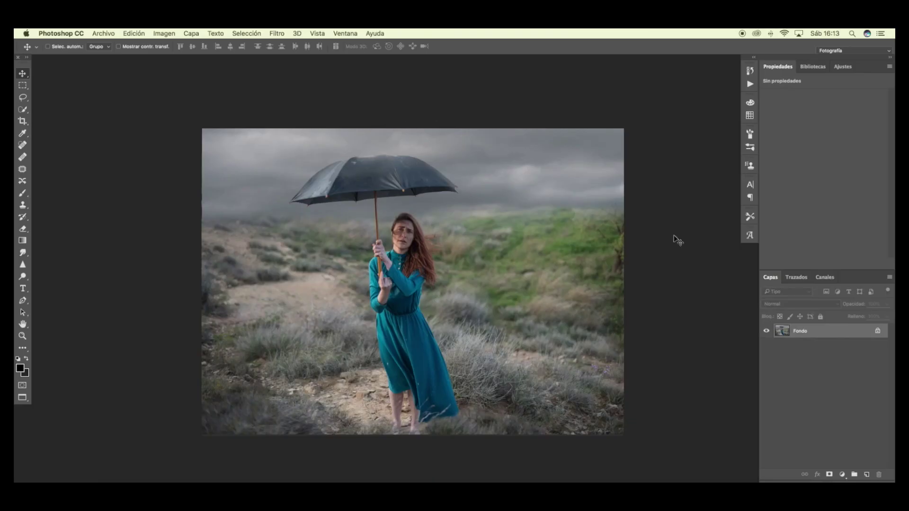
Add an empty layer, Capa 1, above the umbrella photo
{"action": "left_click", "coordinate": [867, 474]}
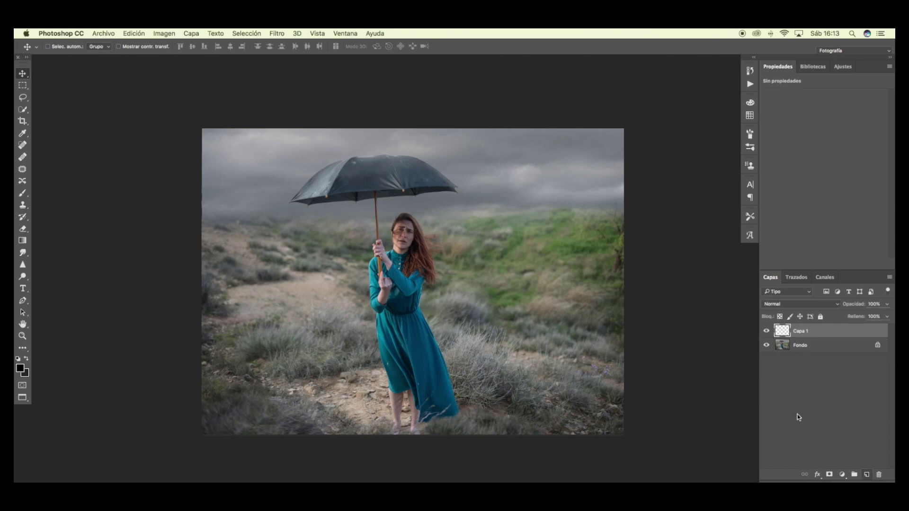
Fill Capa 1 with solid black using the Paint Bucket
{"action": "key", "text": "g"}
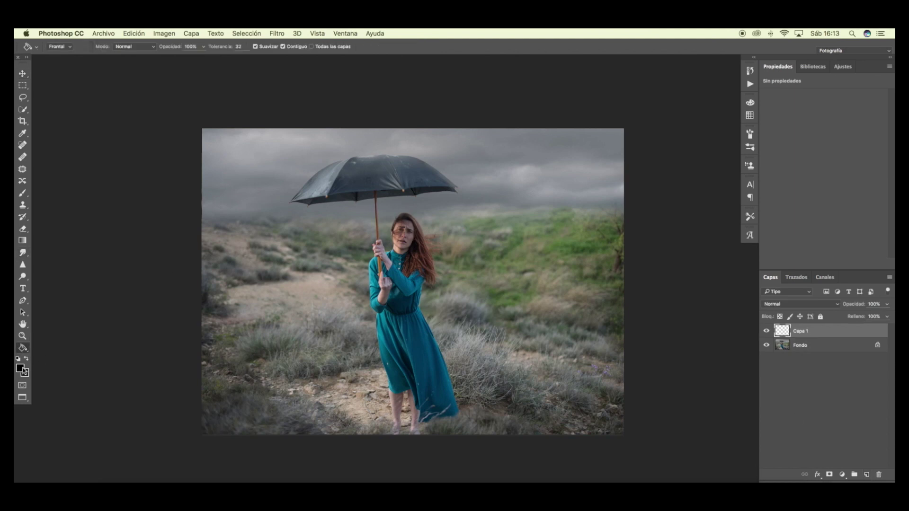
{"action": "left_click", "coordinate": [20, 369]}
{"action": "left_click", "coordinate": [841, 161]}
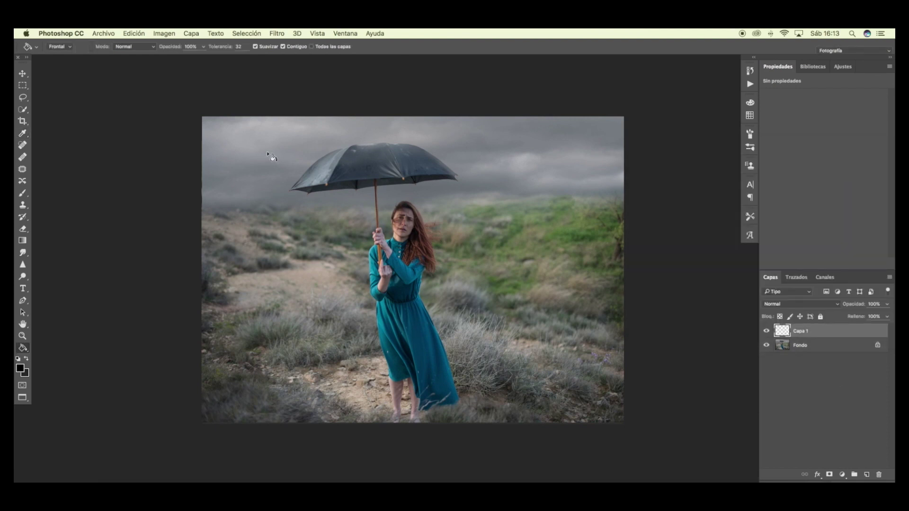
{"action": "left_click", "coordinate": [279, 207]}
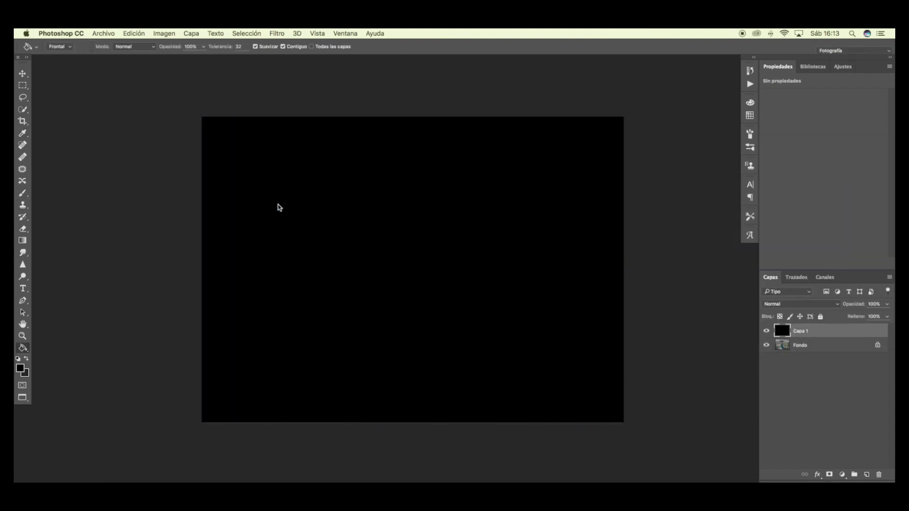
Add monochromatic Gaussian noise at about 308% to the black layer
{"action": "left_click", "coordinate": [277, 34]}
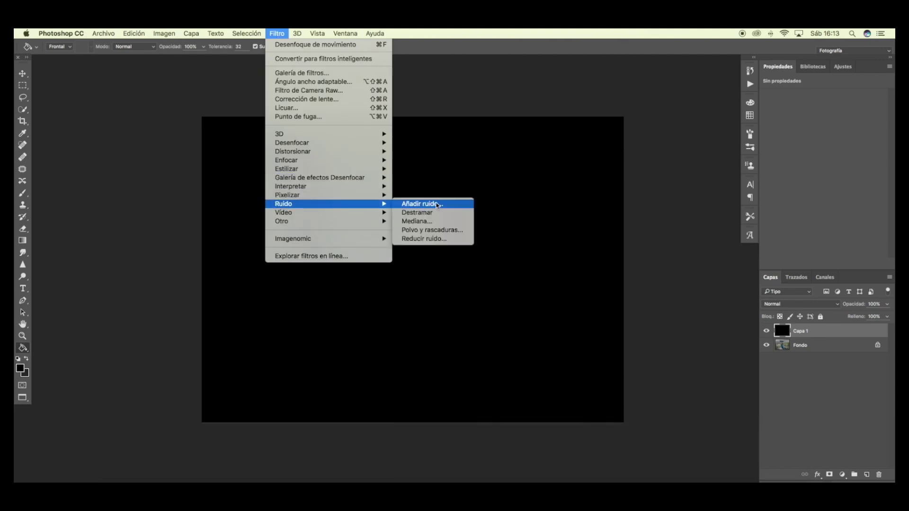
{"action": "left_click", "coordinate": [432, 205]}
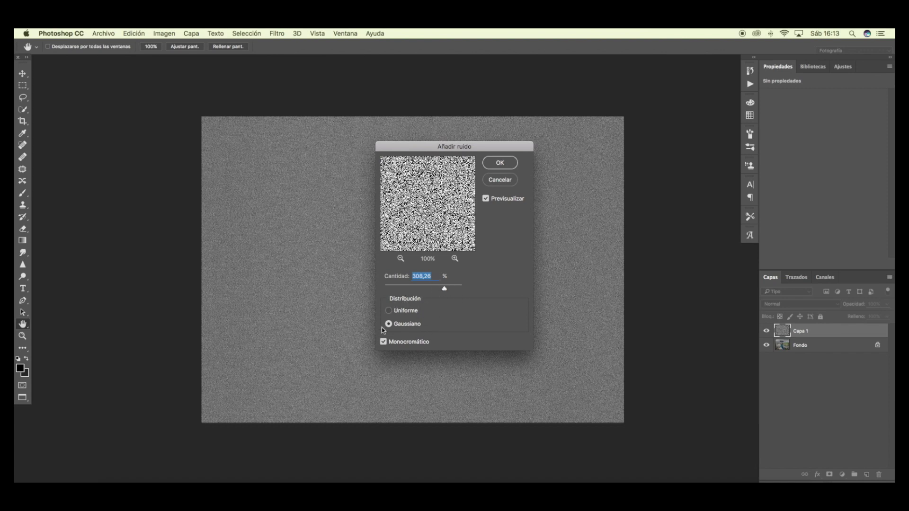
{"action": "left_click", "coordinate": [500, 162]}
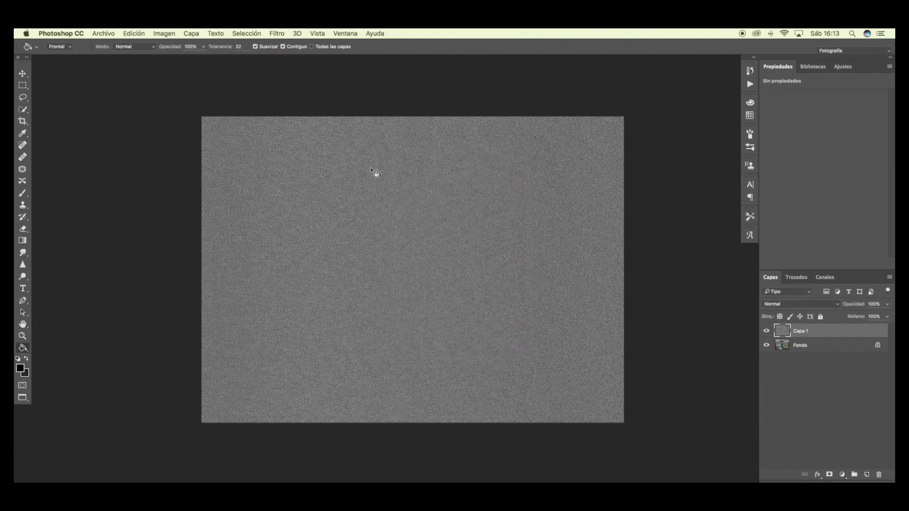
Copy a small rectangle of noise to a new layer, Capa 2, and hide Capa 1
{"action": "left_click", "coordinate": [21, 88]}
{"action": "left_click_drag", "start_coordinate": [313, 190], "coordinate": [385, 237]}
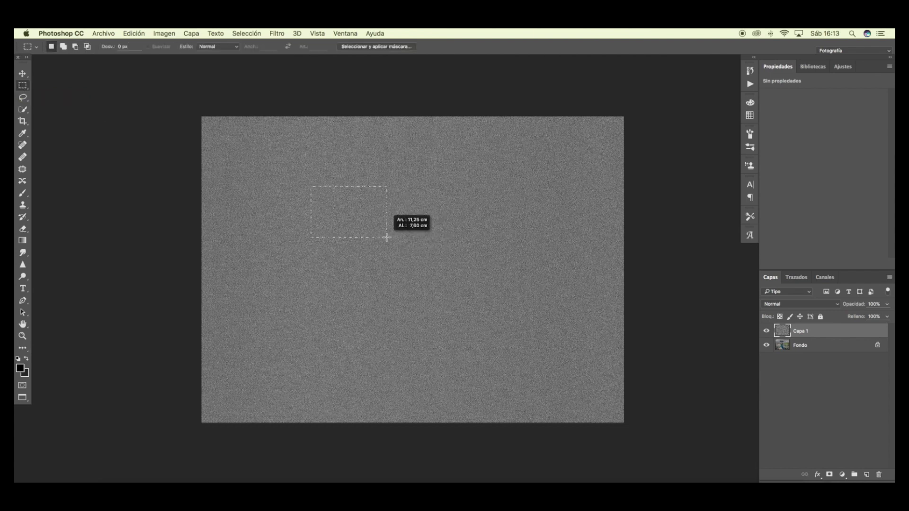
{"action": "left_click_drag", "start_coordinate": [386, 237], "coordinate": [384, 237]}
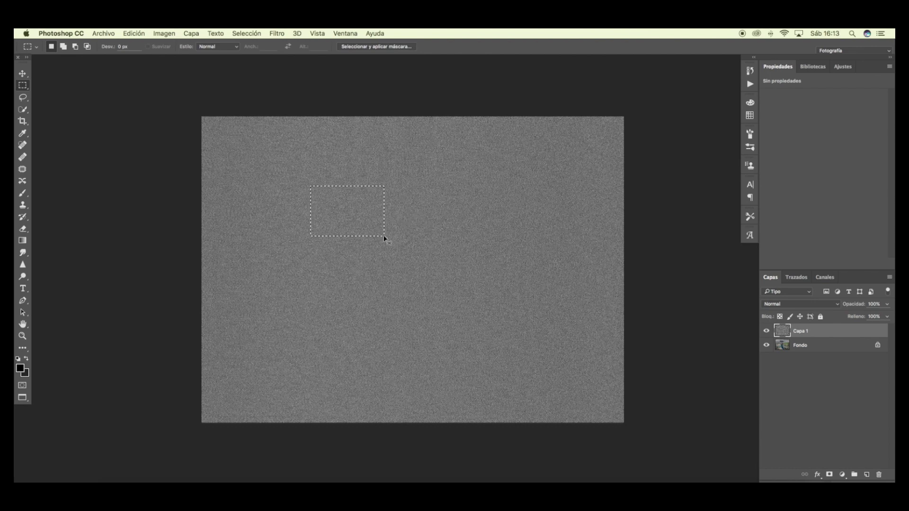
{"action": "key", "text": "ctrl+j"}
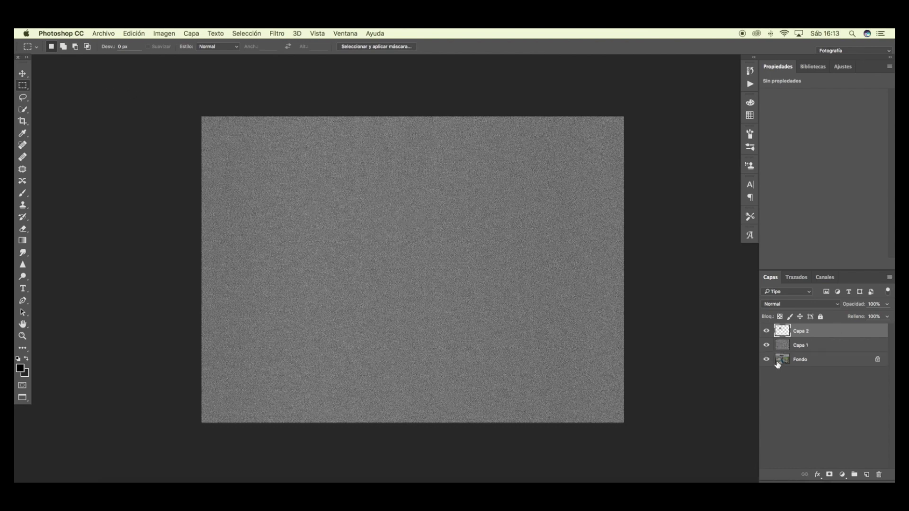
{"action": "left_click", "coordinate": [767, 346]}
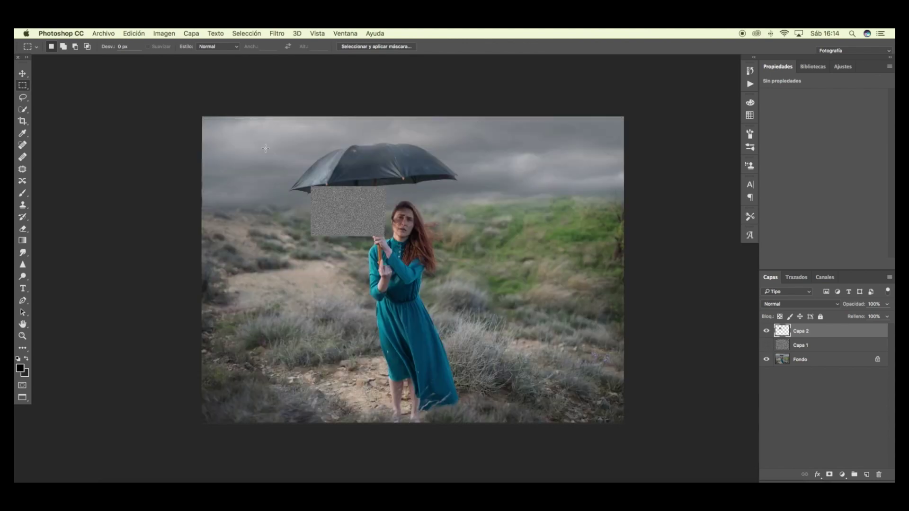
Free Transform the noise patch so it stretches across the whole canvas
{"action": "left_click", "coordinate": [134, 33]}
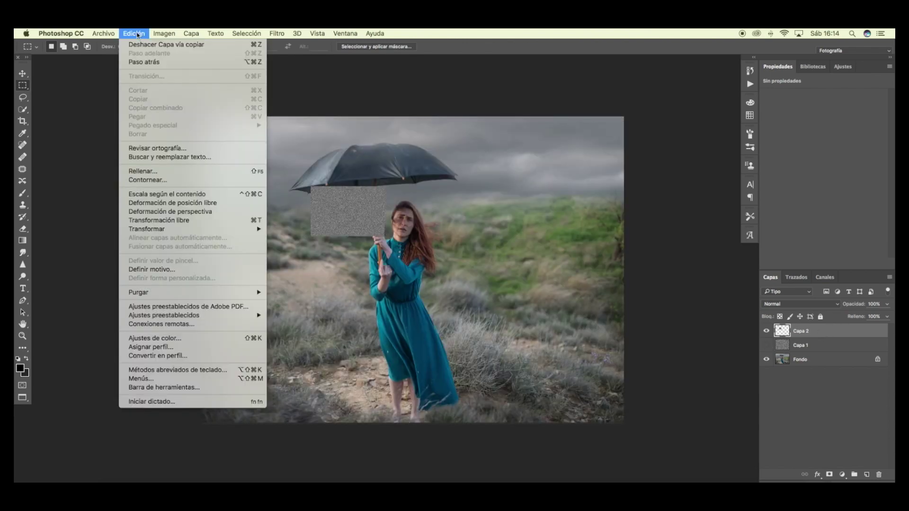
{"action": "left_click", "coordinate": [182, 222]}
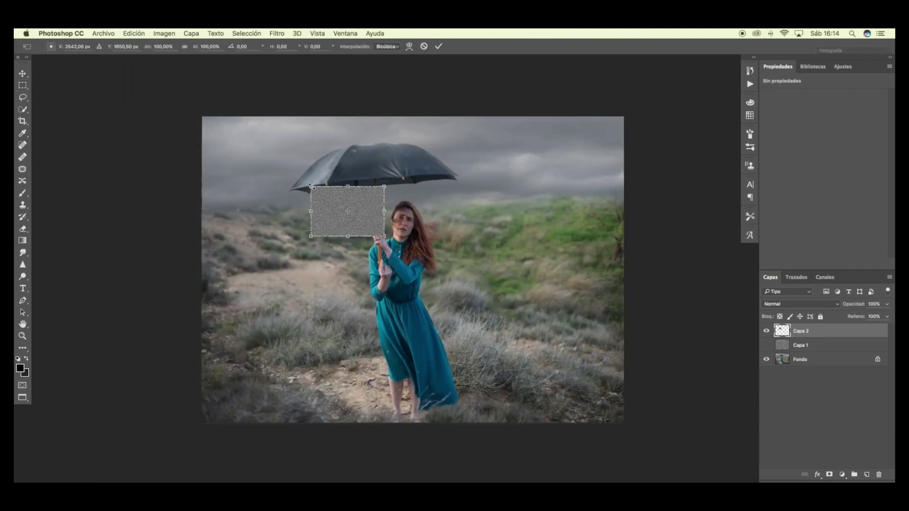
{"action": "left_click_drag", "start_coordinate": [311, 185], "coordinate": [174, 93]}
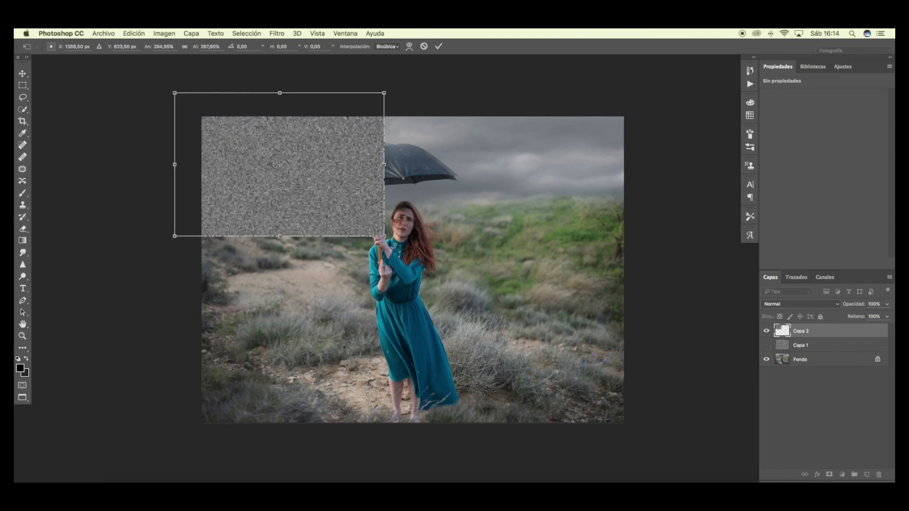
{"action": "left_click_drag", "start_coordinate": [384, 236], "coordinate": [649, 442]}
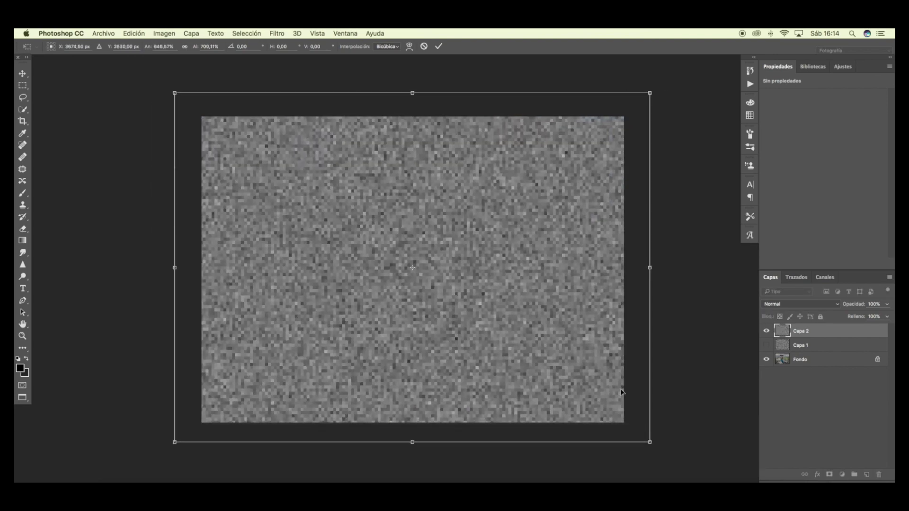
{"action": "key", "text": "Return"}
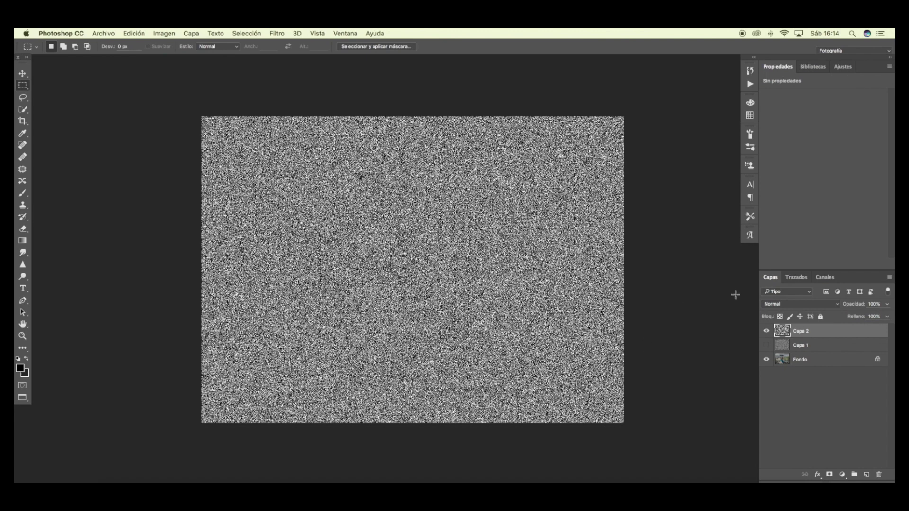
{"action": "left_click", "coordinate": [804, 306]}
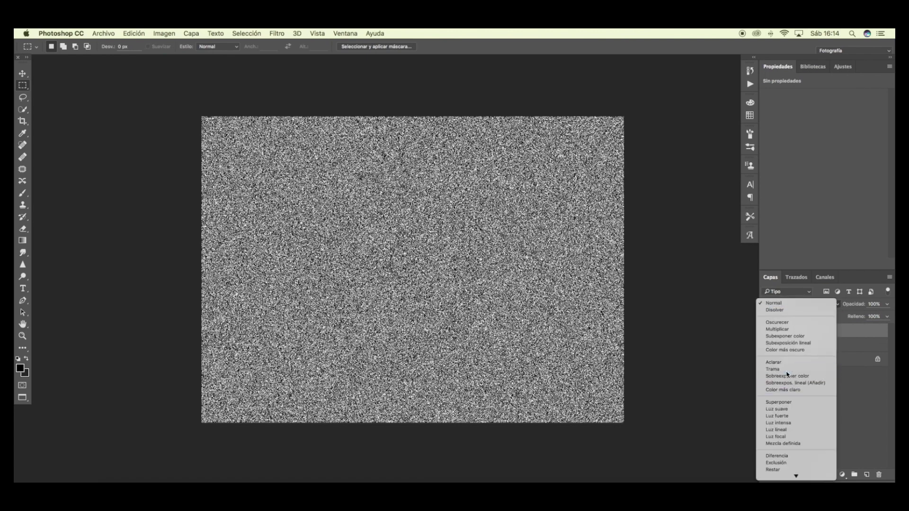
Set Capa 2 to Trama, duplicate it as a hidden Capa 2 copia, and reselect Capa 2
{"action": "left_click", "coordinate": [788, 373]}
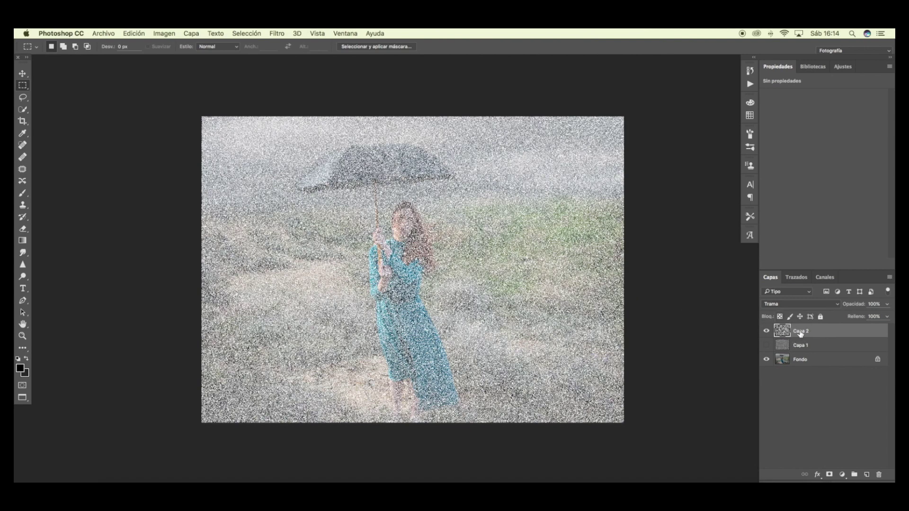
{"action": "key", "text": "ctrl+j"}
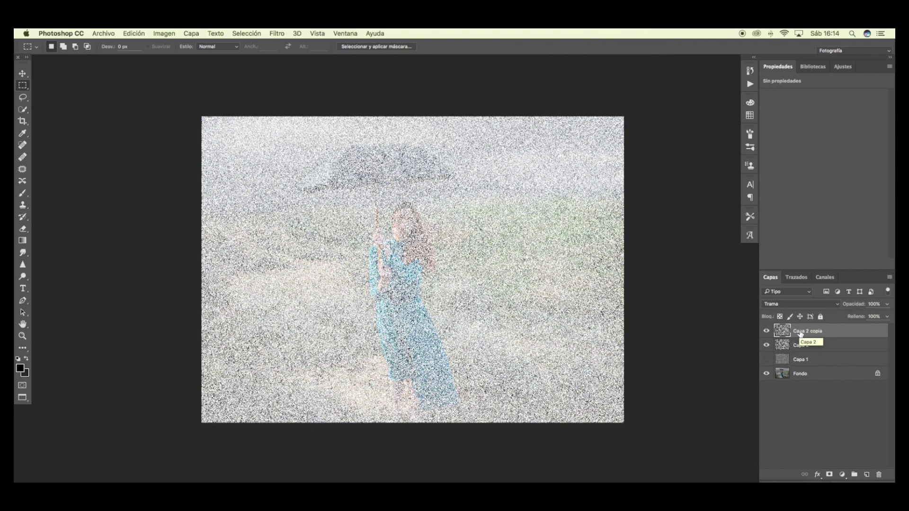
{"action": "left_click", "coordinate": [767, 333]}
{"action": "left_click", "coordinate": [817, 351]}
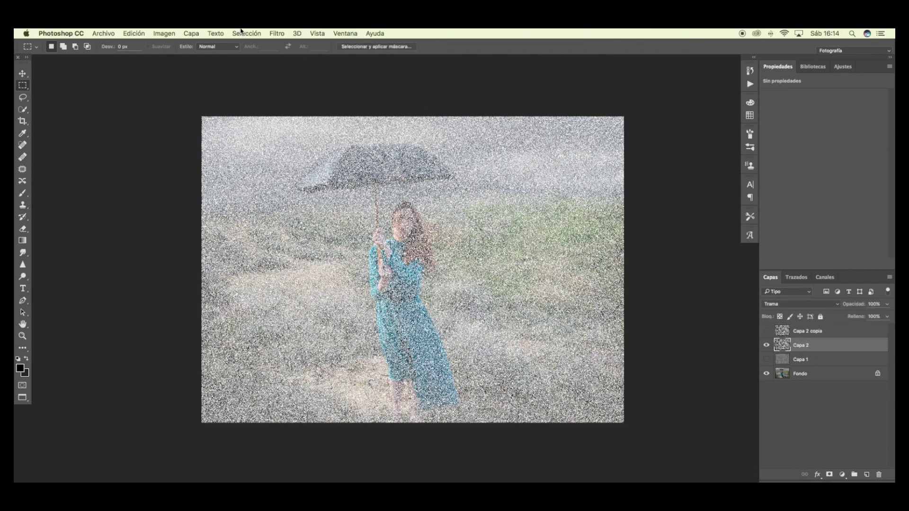
Apply a Motion Blur of 66° and 151 pixels to Capa 2
{"action": "left_click", "coordinate": [272, 33]}
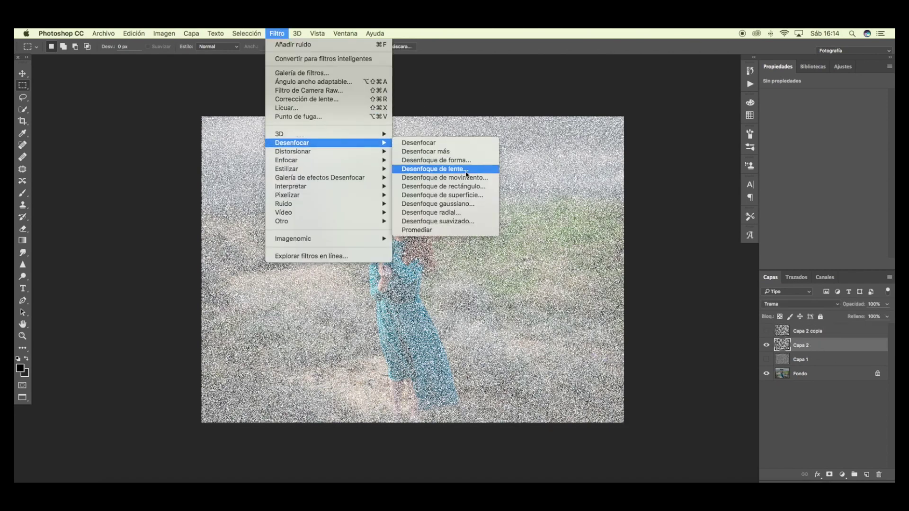
{"action": "left_click", "coordinate": [455, 178]}
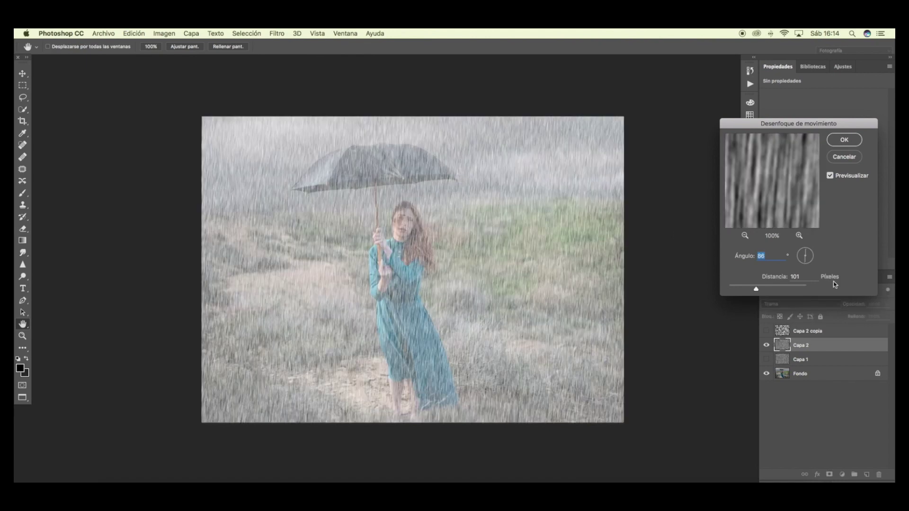
{"action": "left_click_drag", "start_coordinate": [807, 264], "coordinate": [802, 263]}
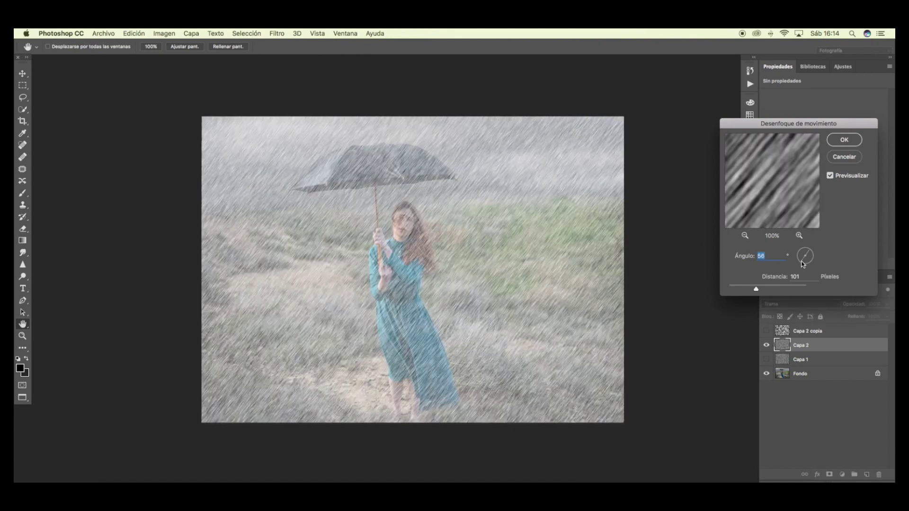
{"action": "left_click_drag", "start_coordinate": [803, 264], "coordinate": [804, 265]}
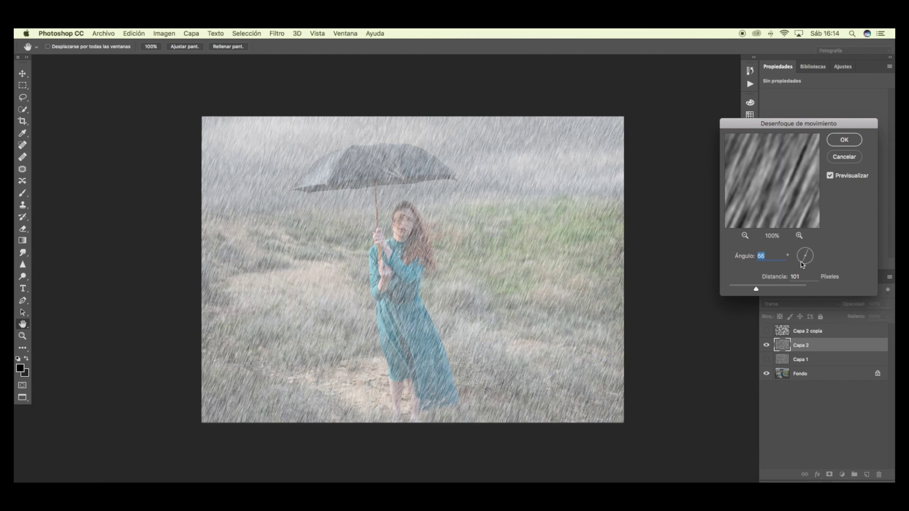
{"action": "left_click_drag", "start_coordinate": [756, 289], "coordinate": [762, 290]}
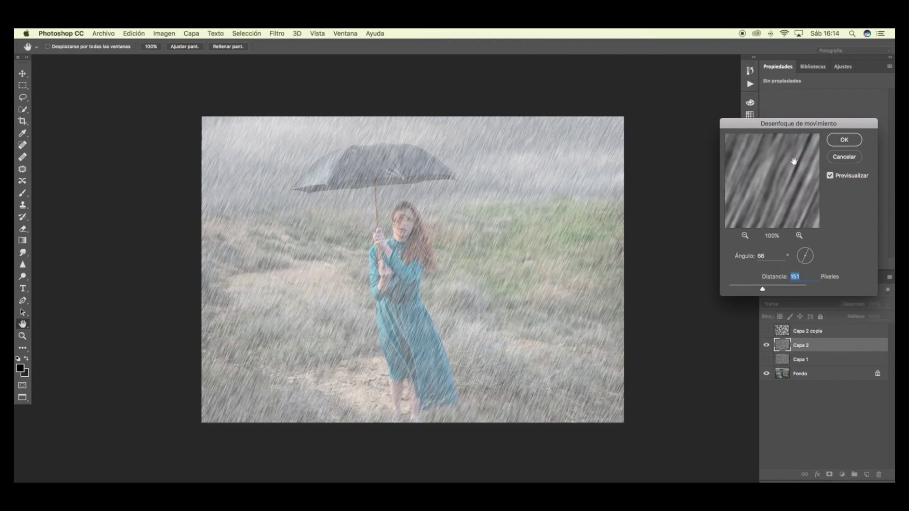
{"action": "left_click", "coordinate": [843, 141]}
{"action": "key", "text": "m"}
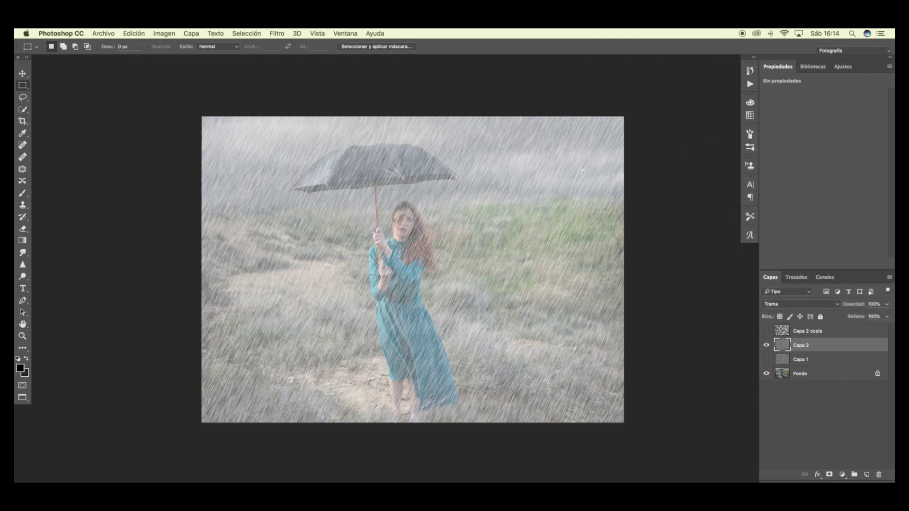
{"action": "key", "text": "ctrl+plus"}
{"action": "key", "text": "ctrl+plus"}
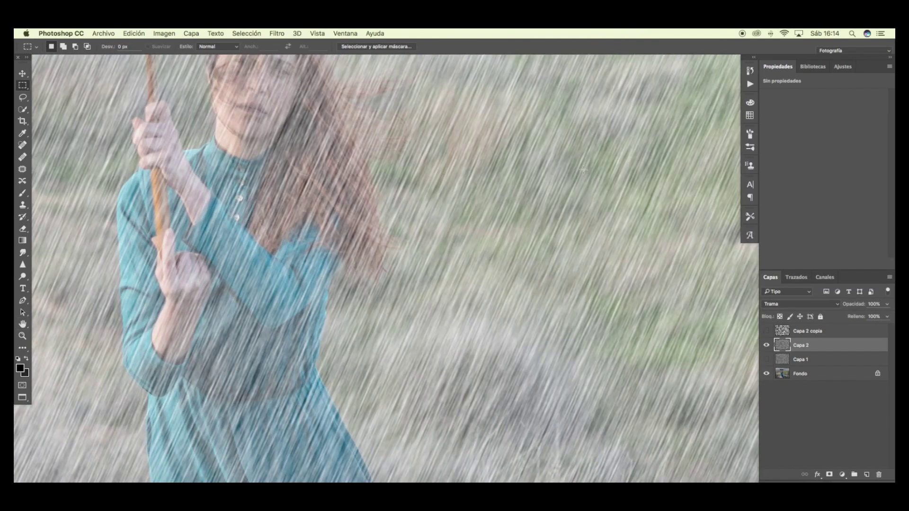
Motion-blur Capa 2 again at 66° with a 44-pixel distance
{"action": "left_click", "coordinate": [269, 34]}
{"action": "mouse_move", "coordinate": [292, 143]}
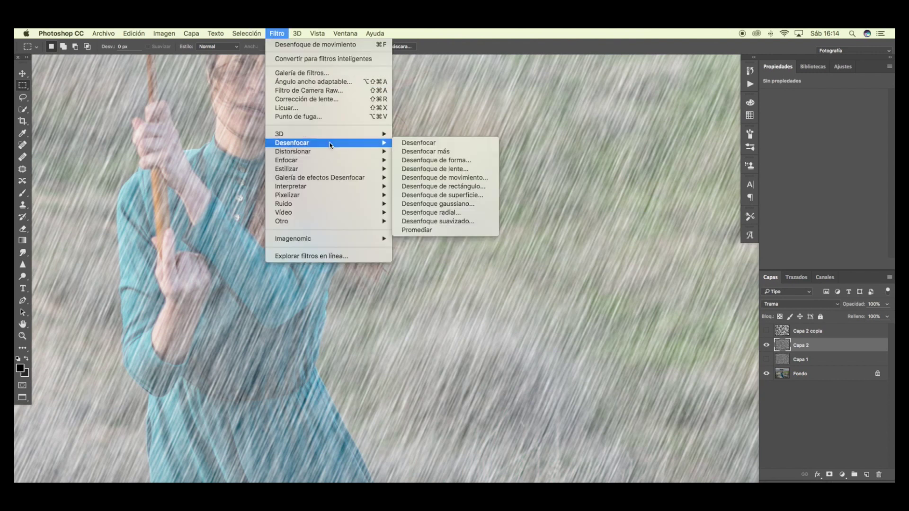
{"action": "left_click", "coordinate": [454, 178]}
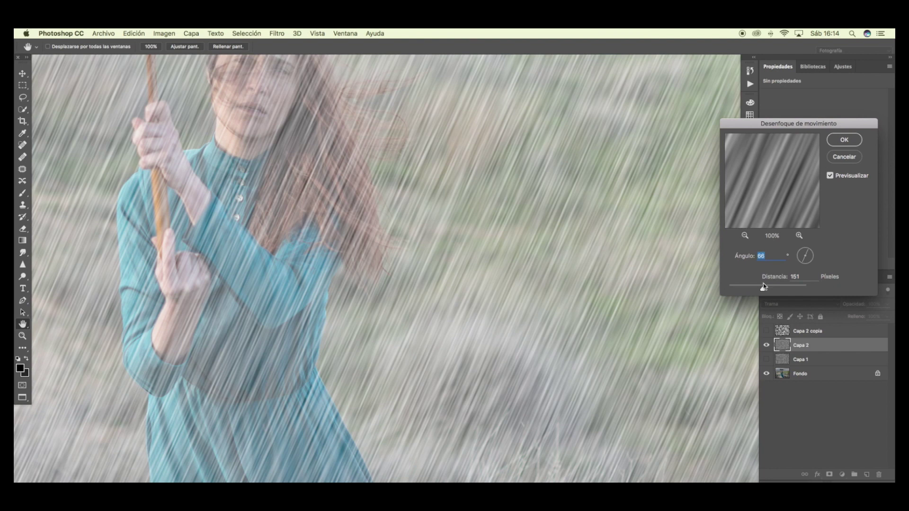
{"action": "left_click_drag", "start_coordinate": [760, 290], "coordinate": [758, 289]}
{"action": "left_click_drag", "start_coordinate": [746, 290], "coordinate": [747, 289]}
{"action": "left_click", "coordinate": [837, 140]}
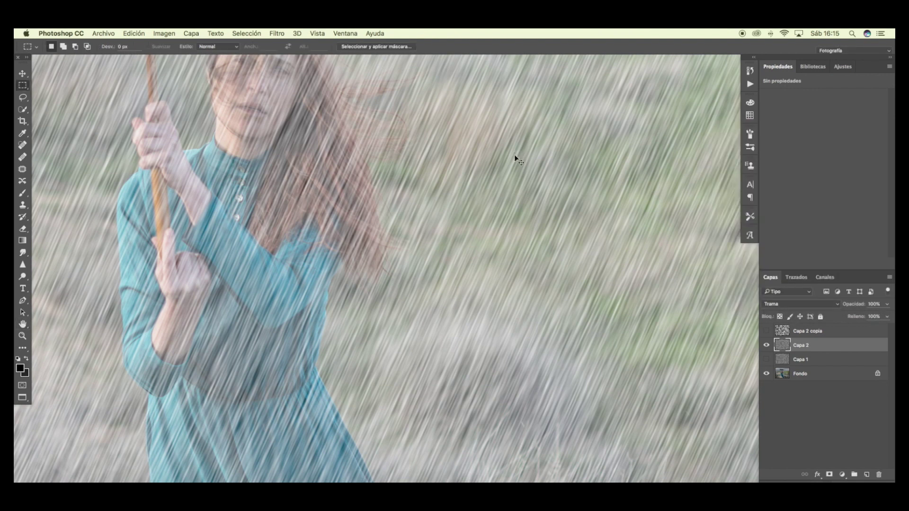
{"action": "key", "text": "ctrl+0"}
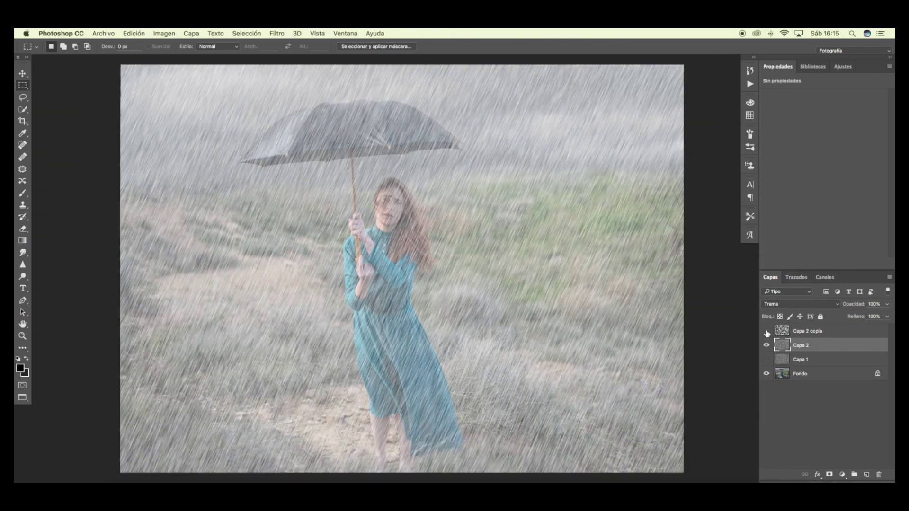
Show and select Capa 2 copia, then apply a Motion Blur at 56° and 176 pixels
{"action": "left_click", "coordinate": [767, 331]}
{"action": "left_click", "coordinate": [810, 332]}
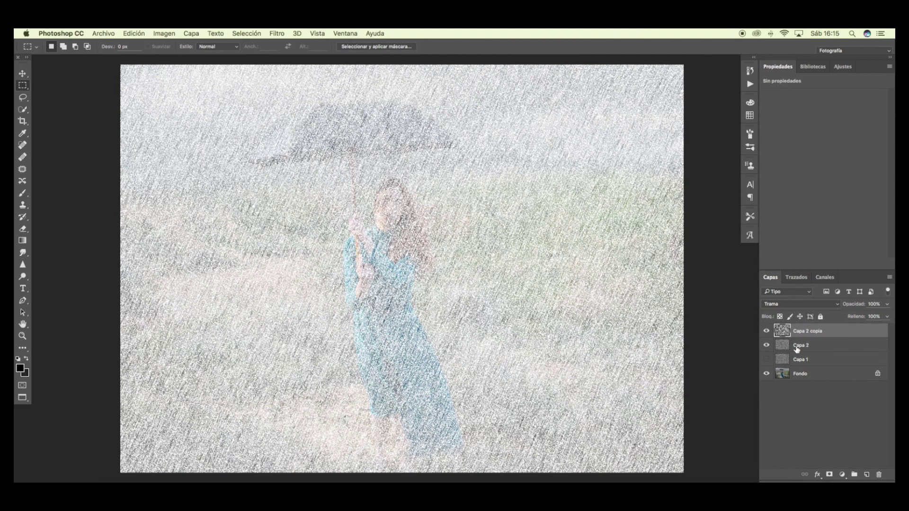
{"action": "left_click", "coordinate": [285, 35]}
{"action": "mouse_move", "coordinate": [326, 143]}
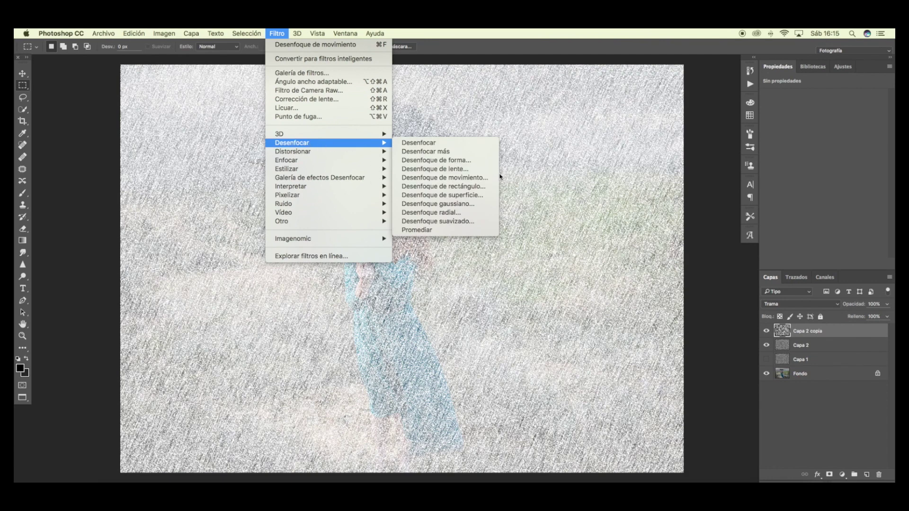
{"action": "left_click", "coordinate": [473, 177]}
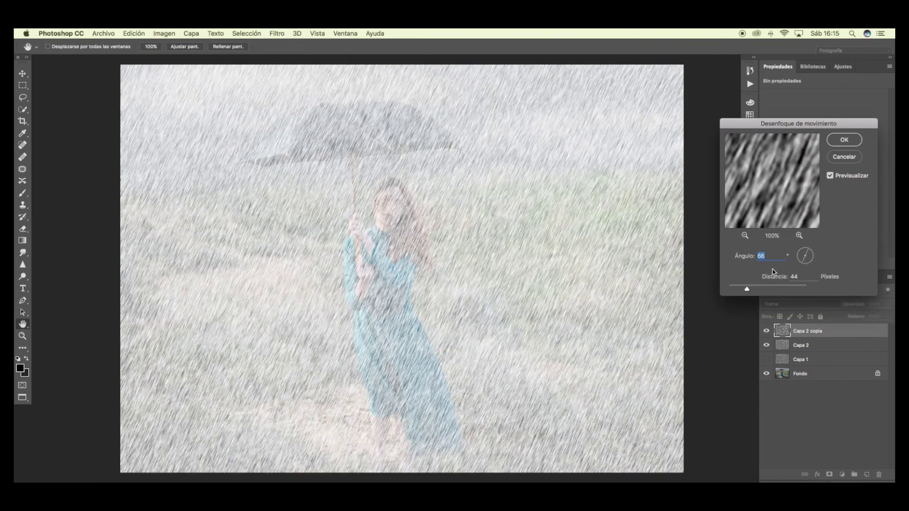
{"action": "left_click", "coordinate": [805, 261]}
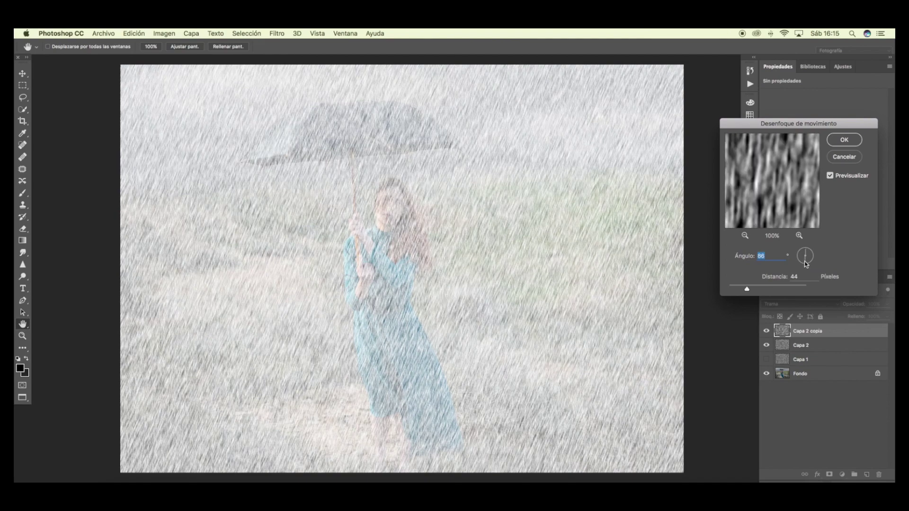
{"action": "left_click", "coordinate": [606, 261], "text": "super"}
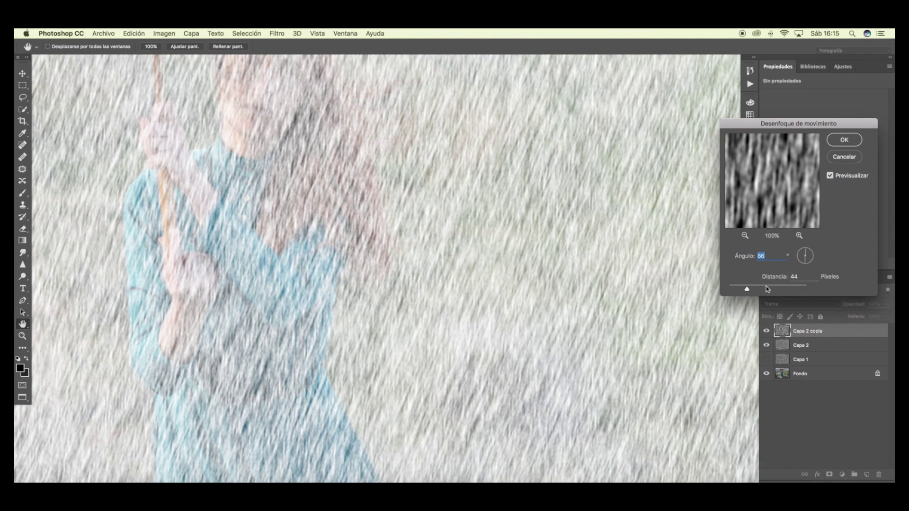
{"action": "left_click", "coordinate": [768, 288]}
{"action": "key", "text": "shift+Tab"}
{"action": "type", "text": "55"}
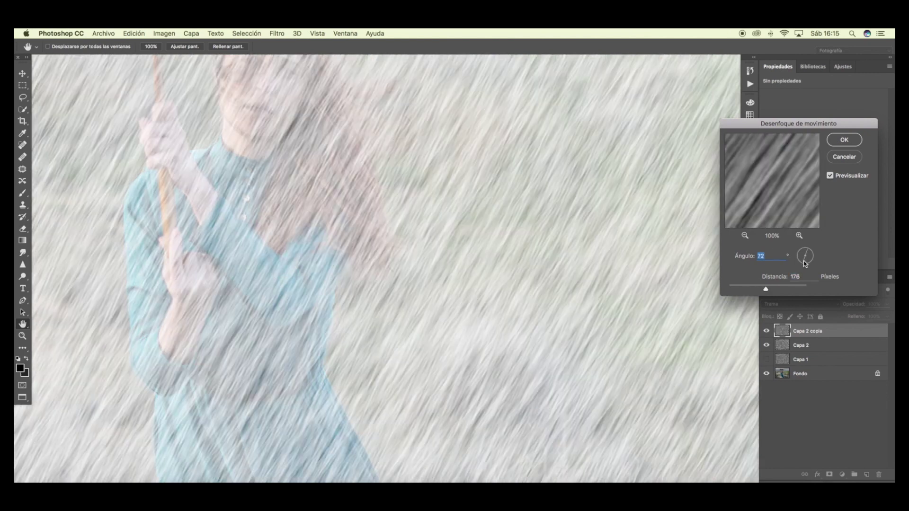
{"action": "left_click_drag", "start_coordinate": [803, 261], "coordinate": [801, 261]}
{"action": "scroll", "coordinate": [644, 257], "scroll_direction": "up", "scroll_amount": 2}
{"action": "scroll", "coordinate": [645, 257], "scroll_direction": "up", "scroll_amount": 2}
{"action": "scroll", "coordinate": [645, 257], "scroll_direction": "up", "scroll_amount": 2}
{"action": "left_click", "coordinate": [841, 141]}
{"action": "key", "text": "m"}
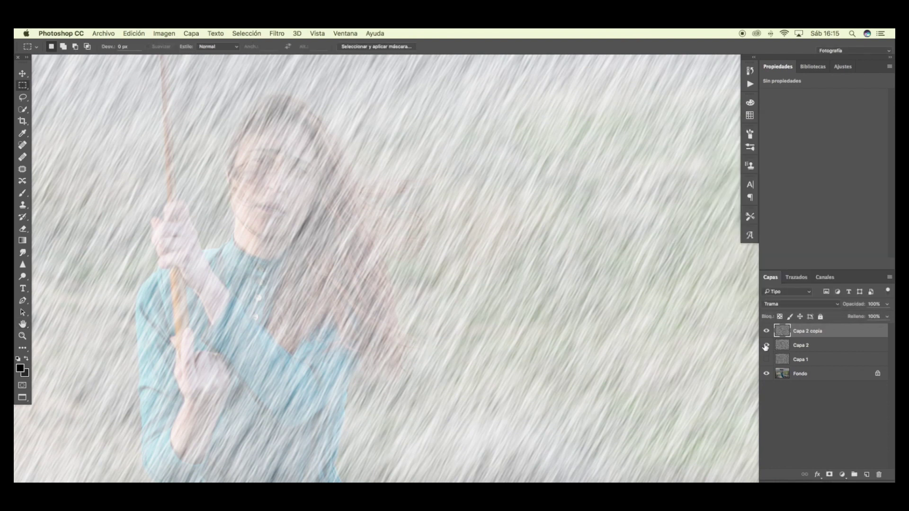
With Capa 2 hidden, blur the copy again at about 39 pixels, then re-show Capa 2
{"action": "left_click", "coordinate": [766, 346]}
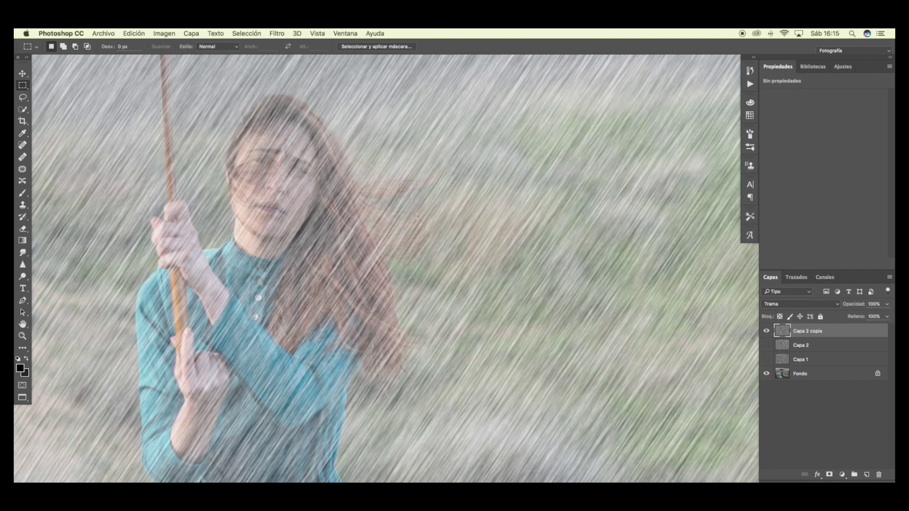
{"action": "left_click", "coordinate": [277, 33]}
{"action": "mouse_move", "coordinate": [327, 143]}
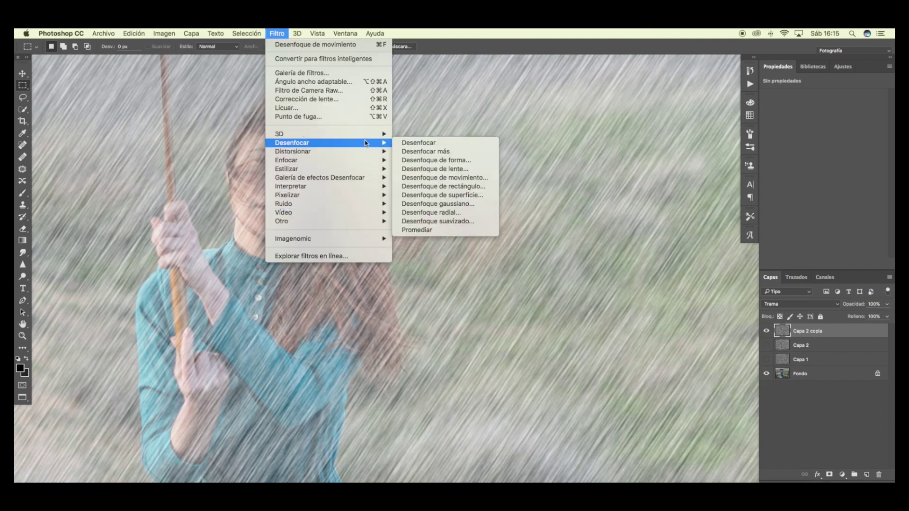
{"action": "left_click", "coordinate": [461, 178]}
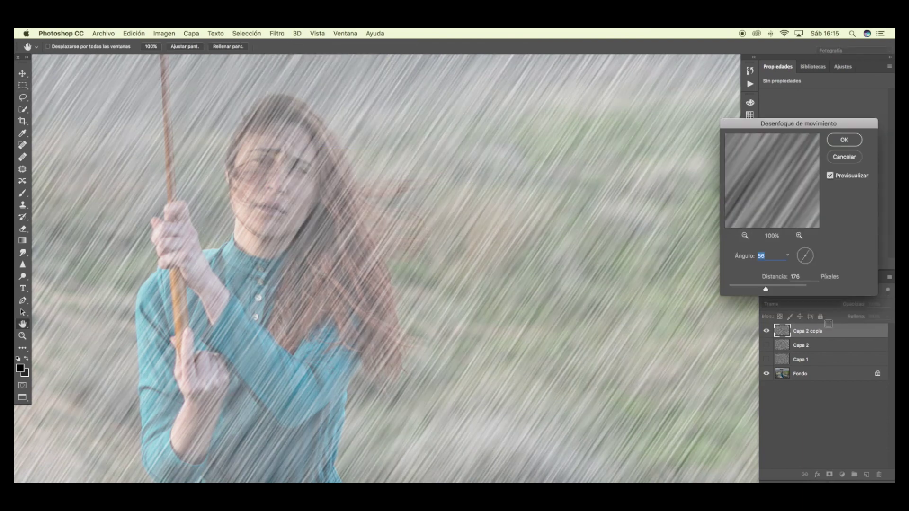
{"action": "left_click_drag", "start_coordinate": [764, 294], "coordinate": [749, 286]}
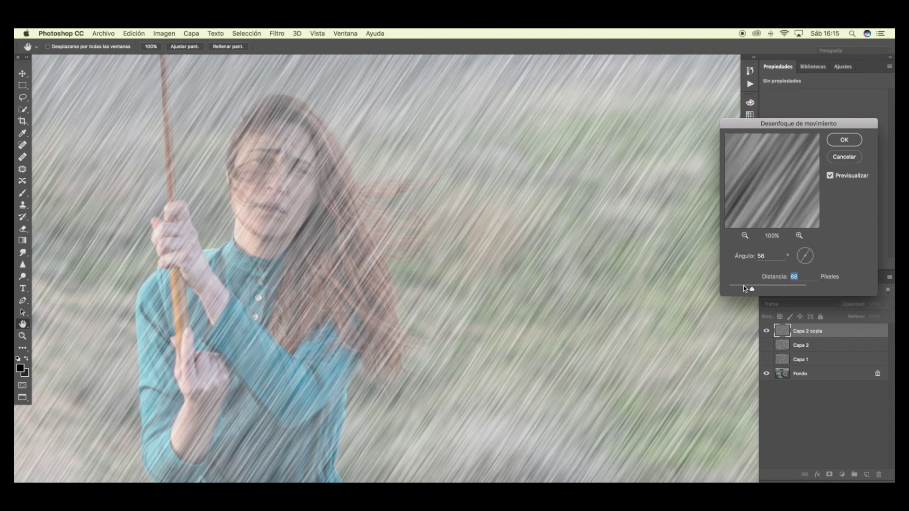
{"action": "left_click", "coordinate": [746, 288]}
{"action": "left_click", "coordinate": [839, 139]}
{"action": "left_click", "coordinate": [768, 346]}
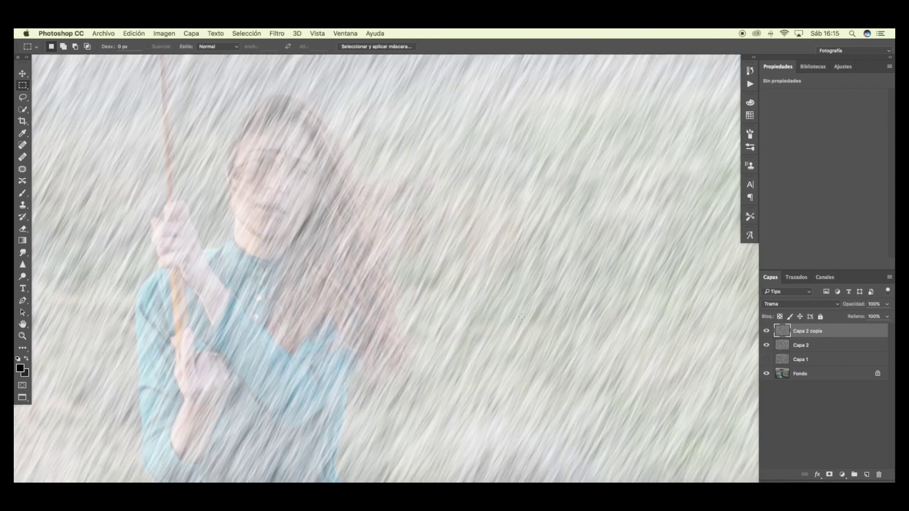
{"action": "key", "text": "super+minus"}
{"action": "key", "text": "super+minus"}
{"action": "key", "text": "super+minus"}
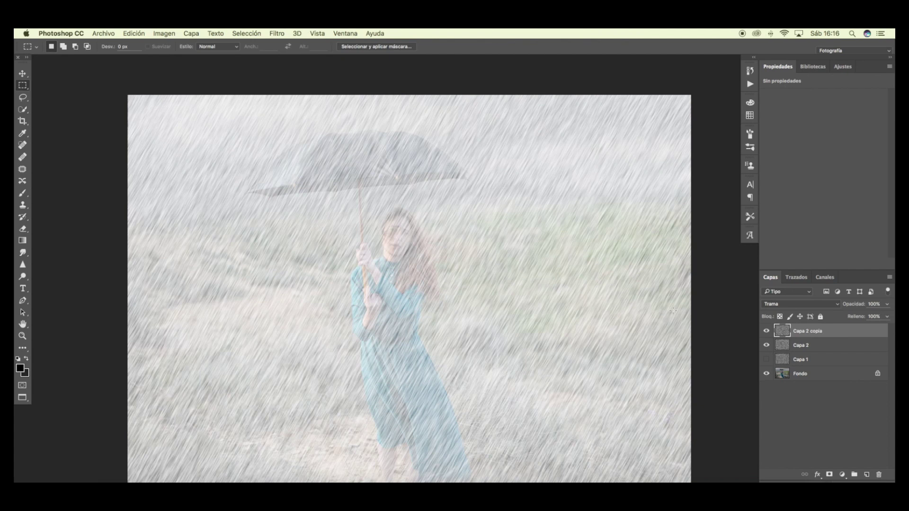
Merge Capa 2 and Capa 2 copia with Combinar capas and set the result to Trama
{"action": "left_click", "coordinate": [803, 347], "text": "shift"}
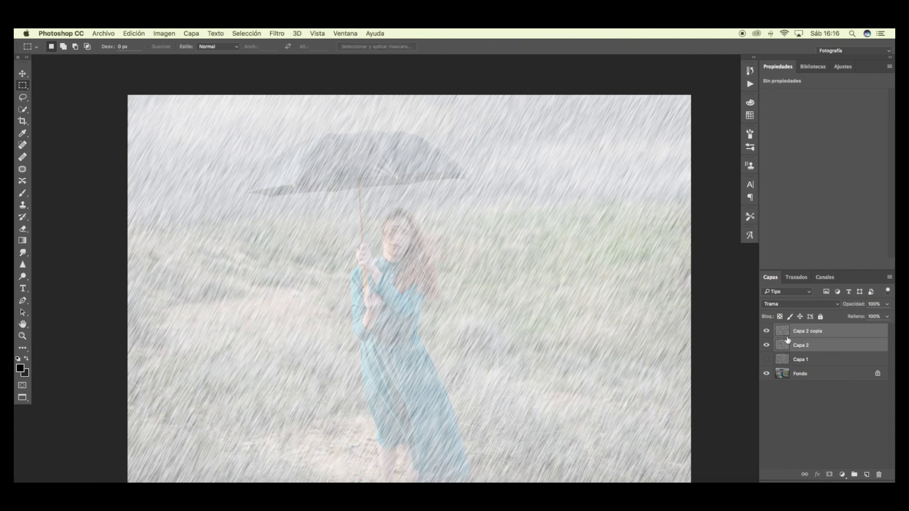
{"action": "right_click", "coordinate": [804, 332]}
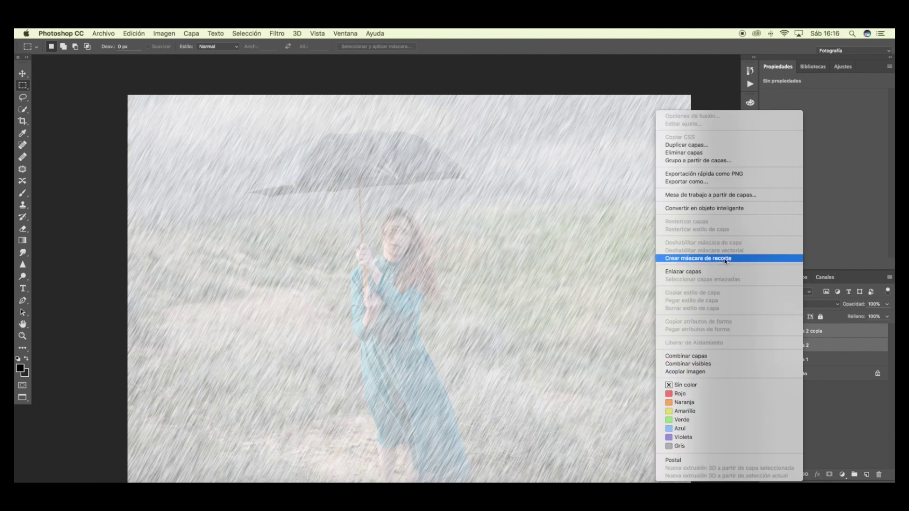
{"action": "left_click", "coordinate": [686, 356]}
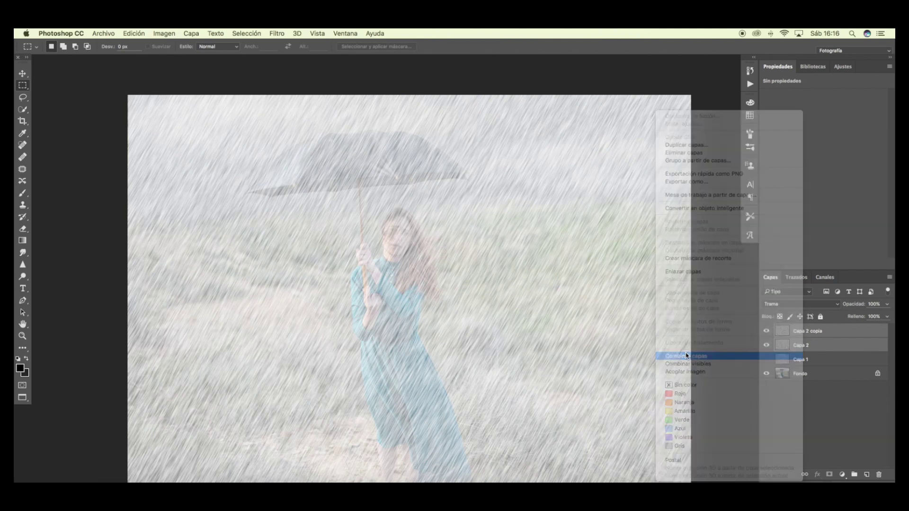
{"action": "left_click", "coordinate": [792, 308]}
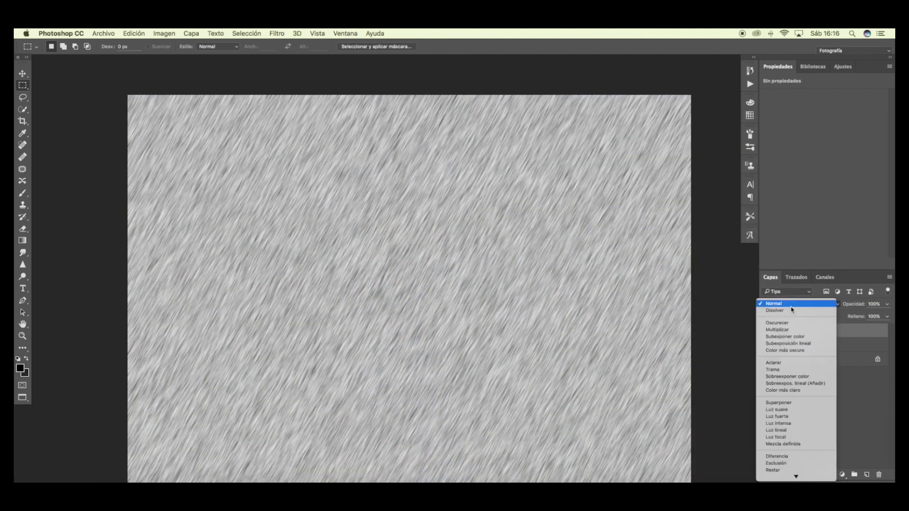
{"action": "left_click", "coordinate": [782, 370]}
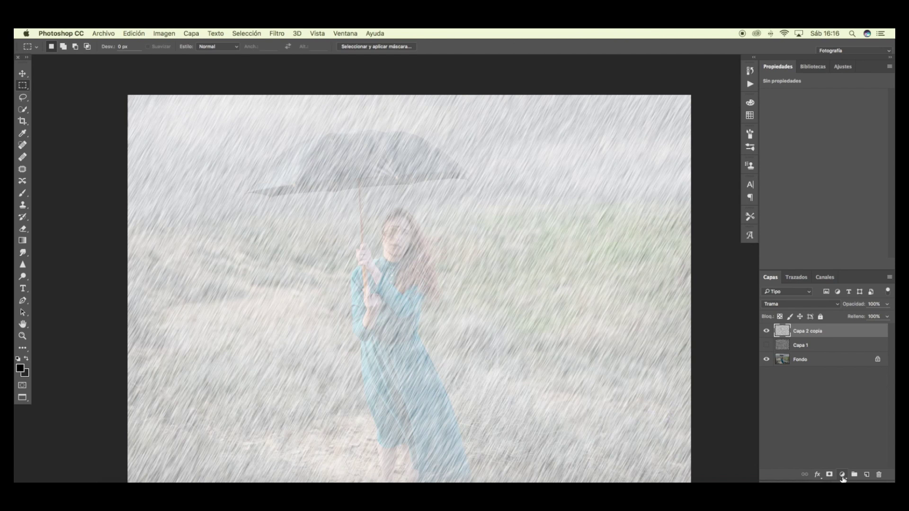
Clip a Niveles levels adjustment to the rain layer, moving the black input slider right
{"action": "left_click", "coordinate": [842, 475]}
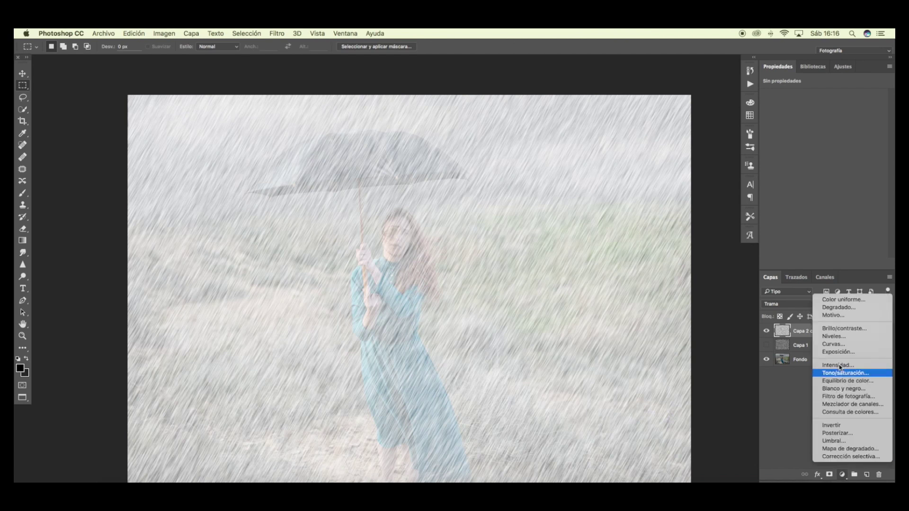
{"action": "left_click", "coordinate": [835, 336]}
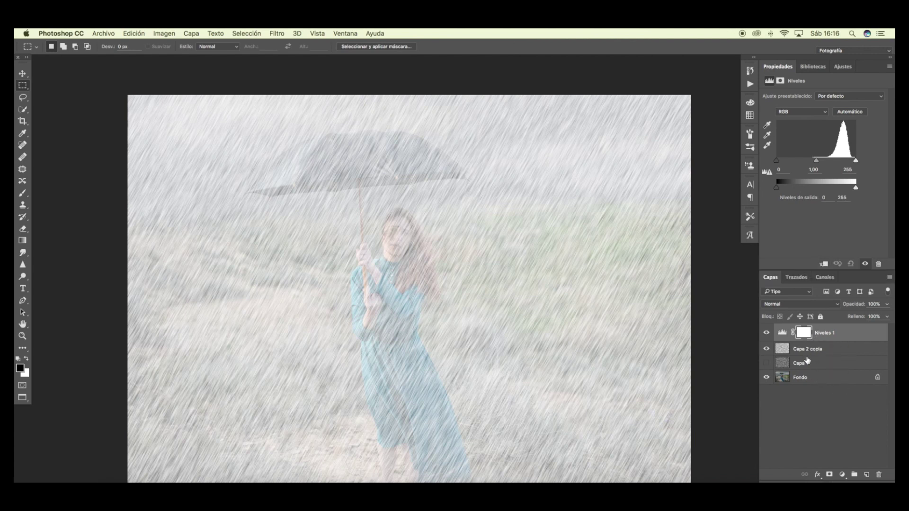
{"action": "left_click", "coordinate": [824, 264]}
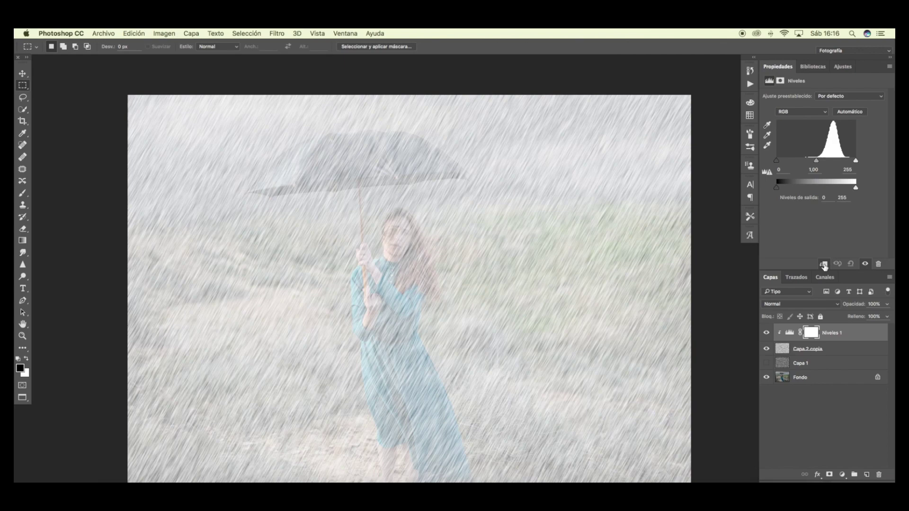
{"action": "left_click_drag", "start_coordinate": [776, 161], "coordinate": [839, 161]}
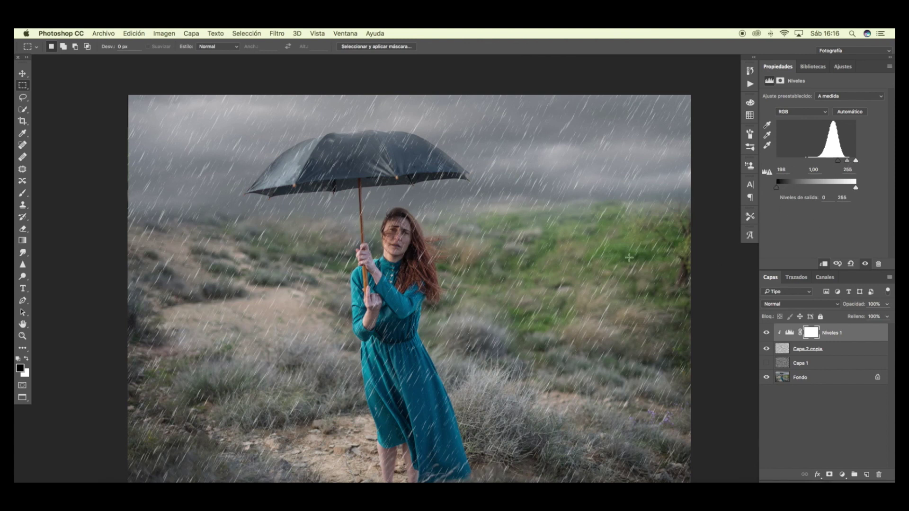
Drag Puntos.jpg from Finder onto the canvas and nudge it upward
{"action": "scroll", "coordinate": [478, 244], "scroll_direction": "left", "scroll_amount": 3}
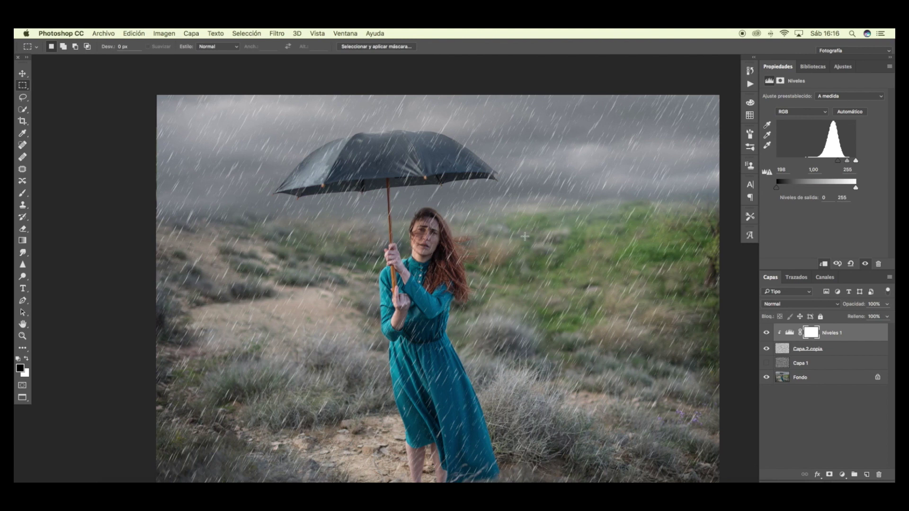
{"action": "scroll", "coordinate": [461, 250], "scroll_direction": "down", "scroll_amount": 3}
{"action": "scroll", "coordinate": [454, 247], "scroll_direction": "up", "scroll_amount": 2}
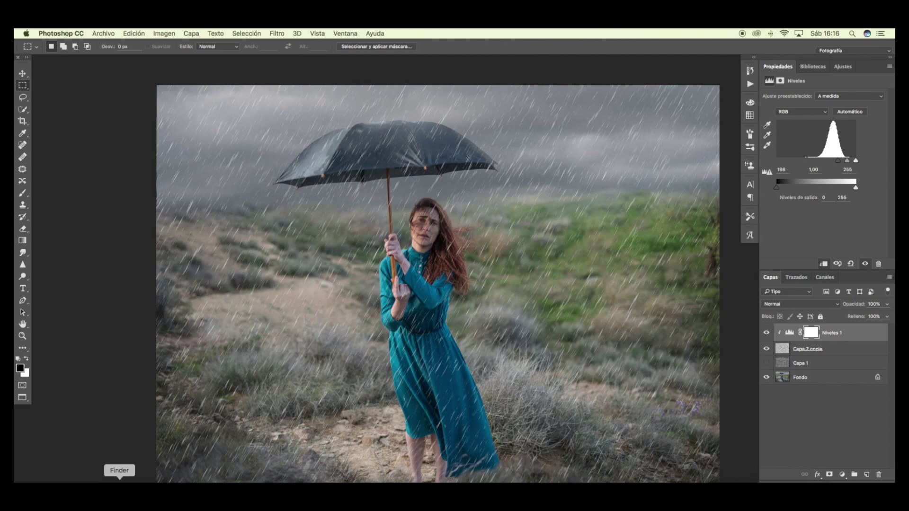
{"action": "left_click", "coordinate": [120, 481]}
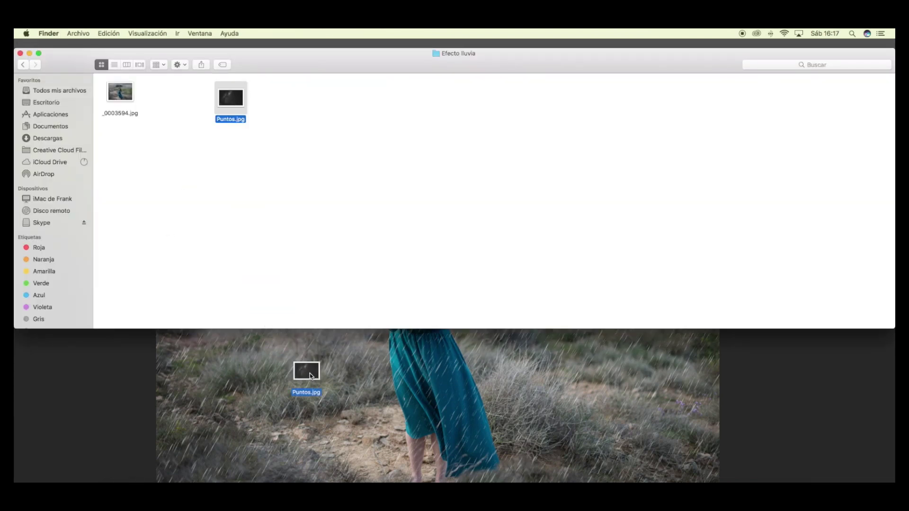
{"action": "left_click_drag", "start_coordinate": [236, 102], "coordinate": [307, 374]}
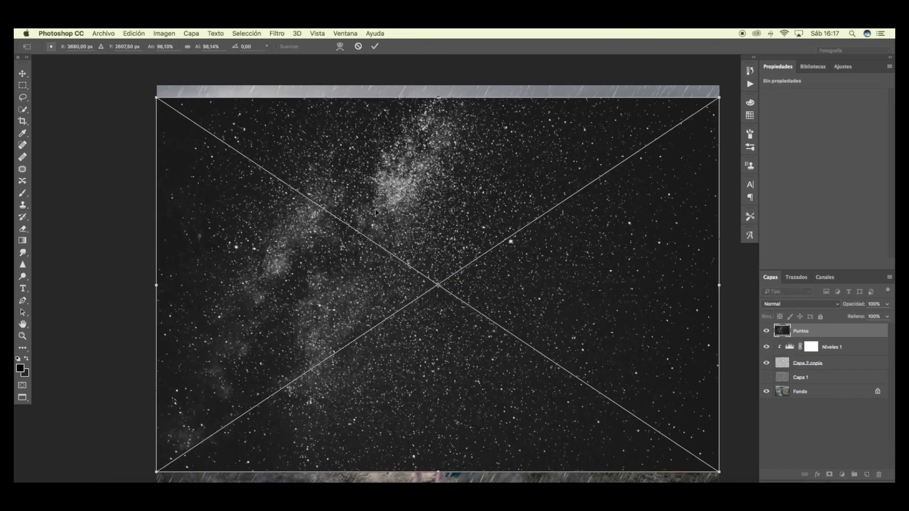
{"action": "left_click_drag", "start_coordinate": [372, 222], "coordinate": [366, 192]}
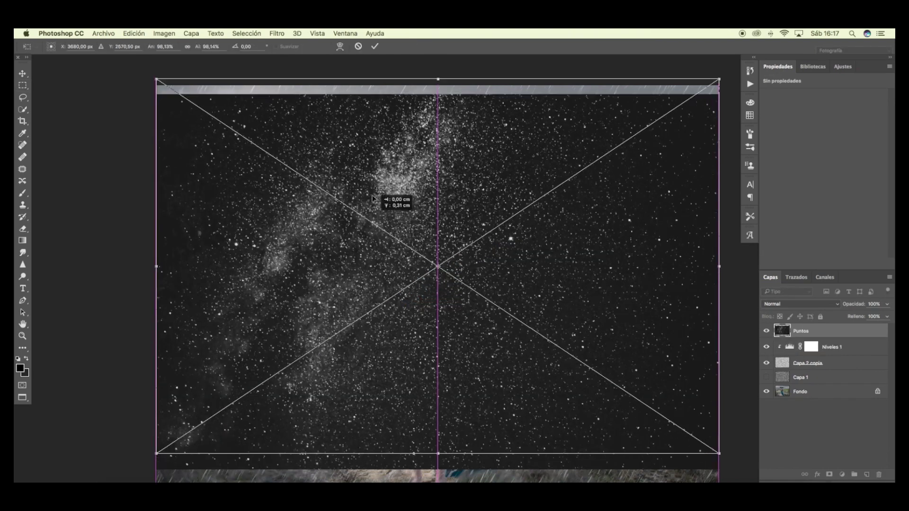
Position Puntos over the umbrella and sky at 28% opacity, commit, then restore 100% opacity
{"action": "left_click", "coordinate": [885, 305]}
{"action": "left_click", "coordinate": [855, 316]}
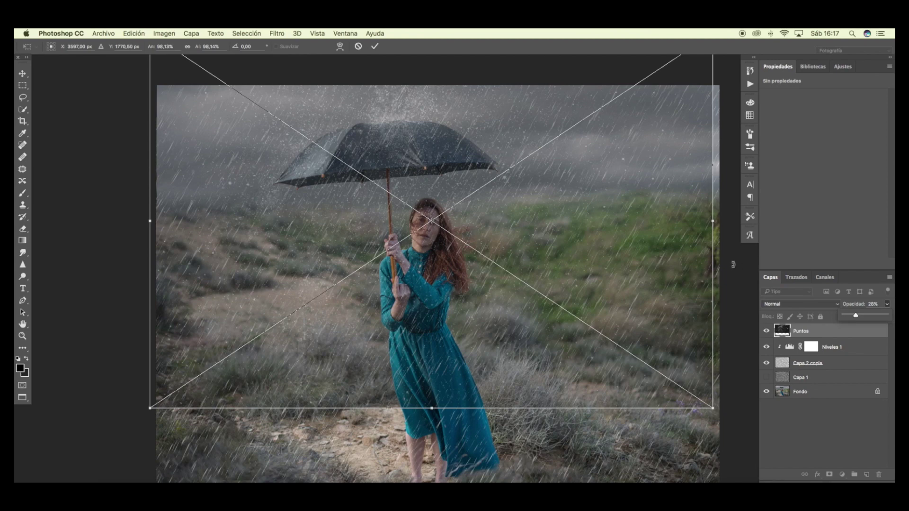
{"action": "scroll", "coordinate": [612, 243], "scroll_direction": "up", "scroll_amount": 3}
{"action": "mouse_move", "coordinate": [589, 262]}
{"action": "left_mouse_down"}
{"action": "mouse_move", "coordinate": [570, 250]}
{"action": "mouse_move", "coordinate": [560, 330]}
{"action": "left_mouse_up"}
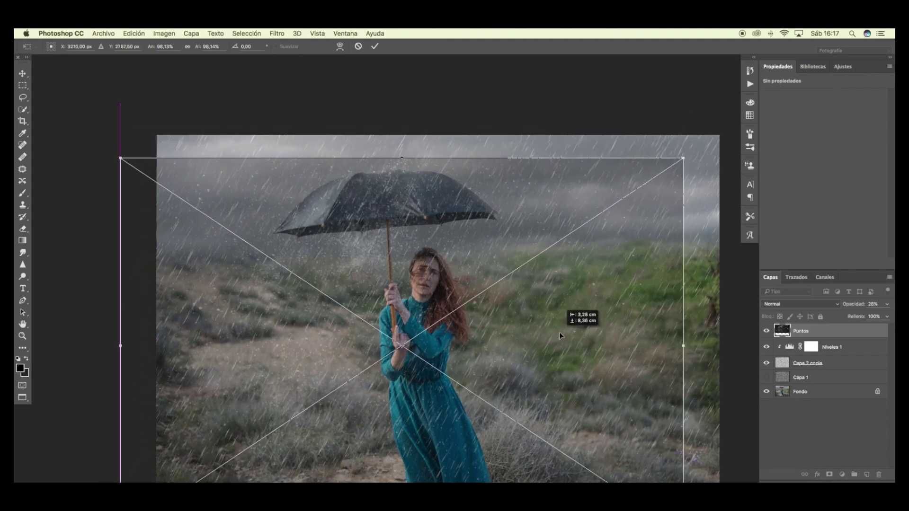
{"action": "mouse_move", "coordinate": [560, 330]}
{"action": "left_mouse_down"}
{"action": "mouse_move", "coordinate": [530, 238]}
{"action": "mouse_move", "coordinate": [592, 197]}
{"action": "mouse_move", "coordinate": [588, 179]}
{"action": "left_mouse_up"}
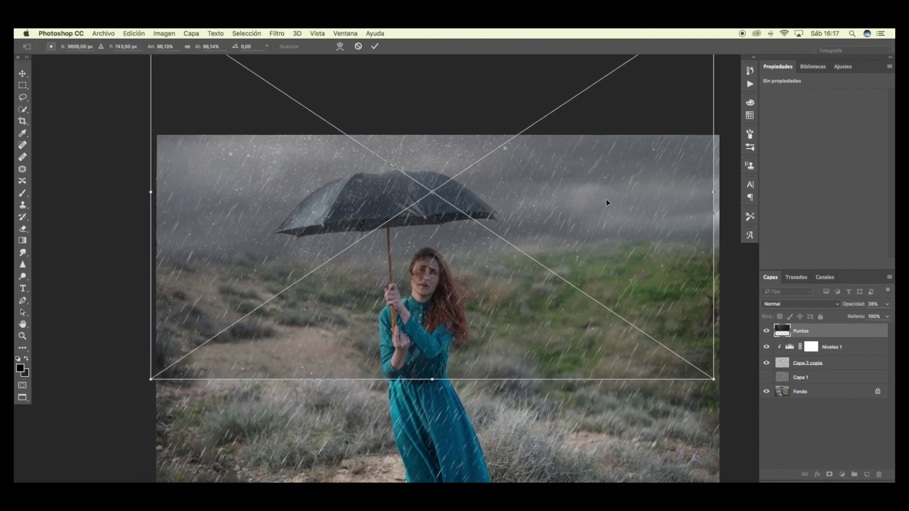
{"action": "key", "text": "Return"}
{"action": "key", "text": "m"}
{"action": "left_click", "coordinate": [889, 305]}
{"action": "left_click_drag", "start_coordinate": [875, 316], "coordinate": [891, 316]}
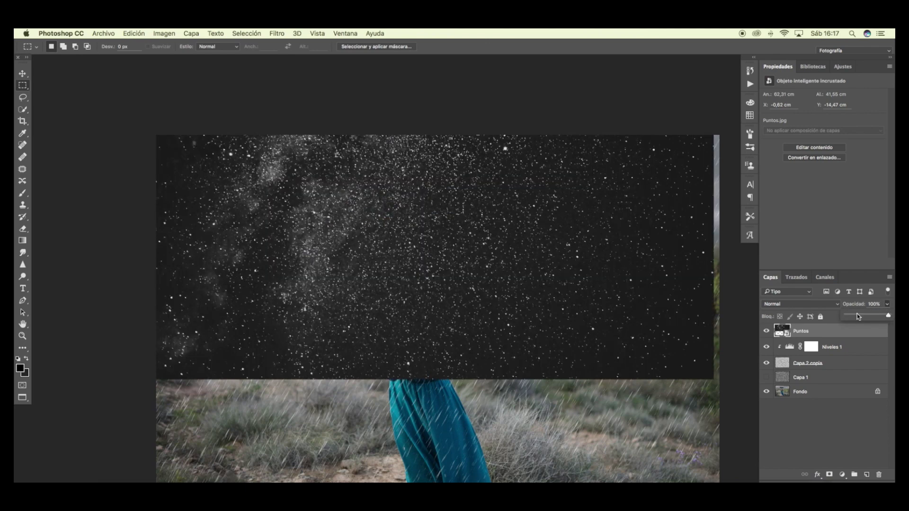
Set the Puntos layer to Trama blend mode and add an inverted layer mask
{"action": "left_click", "coordinate": [792, 307]}
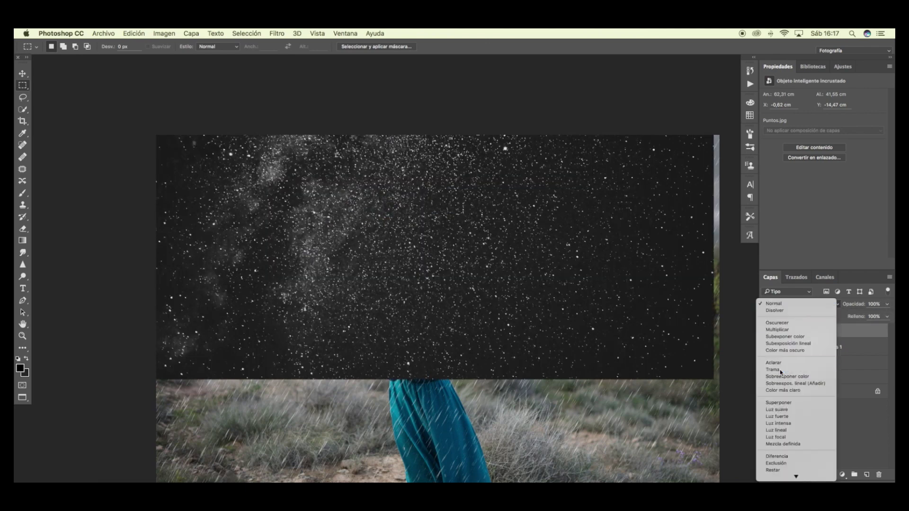
{"action": "left_click", "coordinate": [777, 372]}
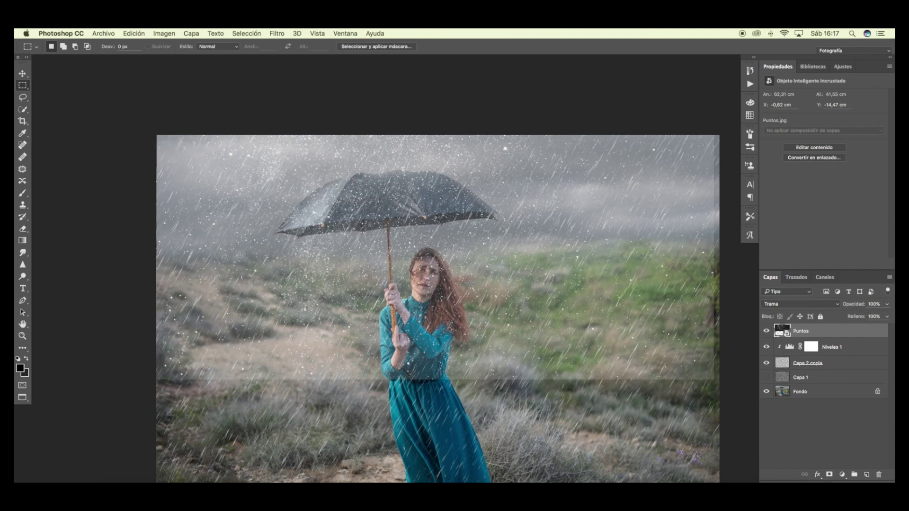
{"action": "left_click", "coordinate": [828, 475]}
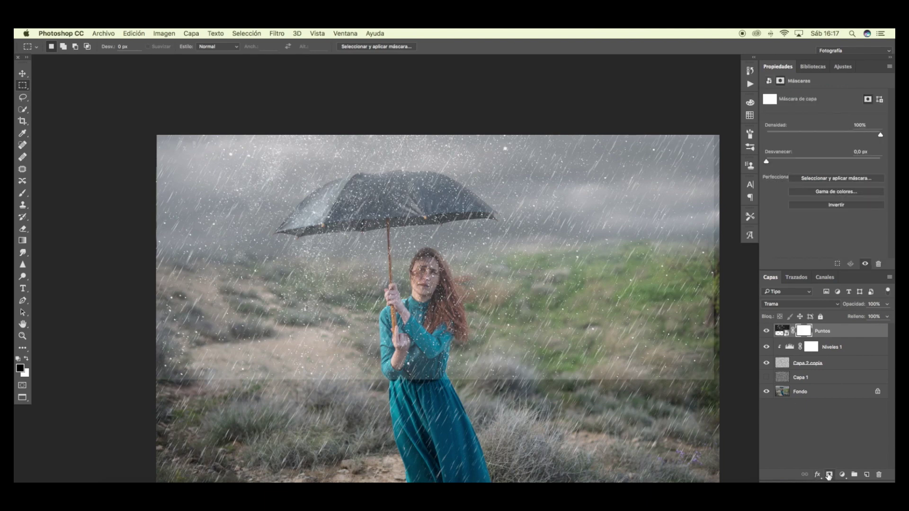
{"action": "key", "text": "ctrl+i"}
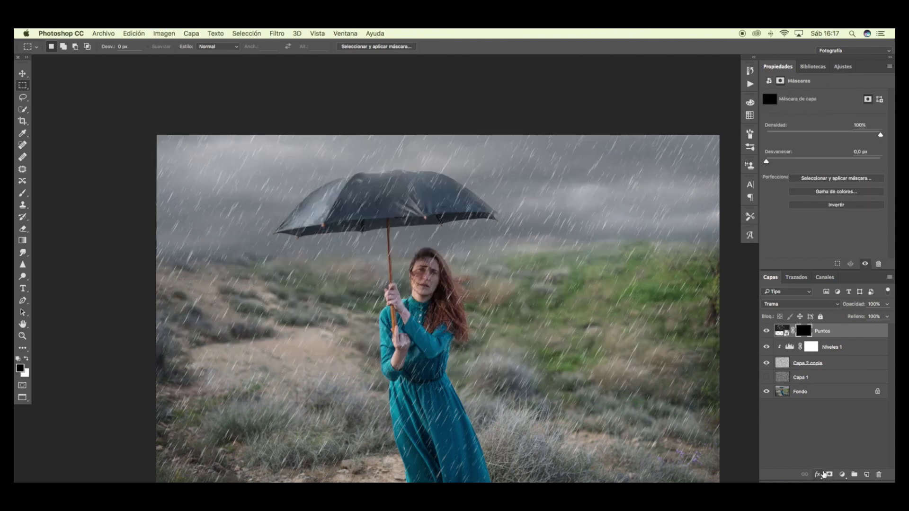
Paint white with the Brush to reveal droplets on the umbrella's left panel
{"action": "left_click", "coordinate": [21, 194]}
{"action": "left_click", "coordinate": [26, 359]}
{"action": "key", "text": "ctrl+plus"}
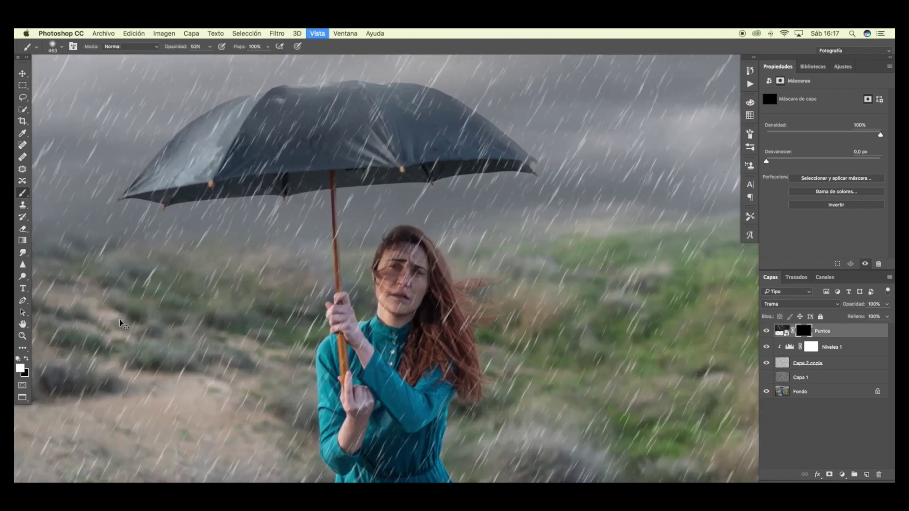
{"action": "key", "text": "ctrl+plus"}
{"action": "scroll", "coordinate": [134, 325], "scroll_direction": "left", "scroll_amount": 3}
{"action": "scroll", "coordinate": [133, 322], "scroll_direction": "up", "scroll_amount": 3}
{"action": "scroll", "coordinate": [134, 322], "scroll_direction": "left", "scroll_amount": 5}
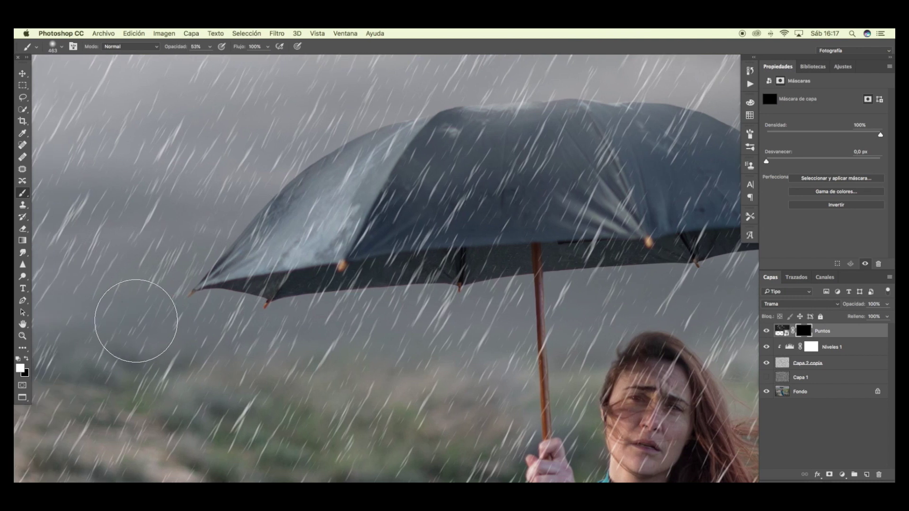
{"action": "scroll", "coordinate": [308, 190], "scroll_direction": "up", "scroll_amount": 1}
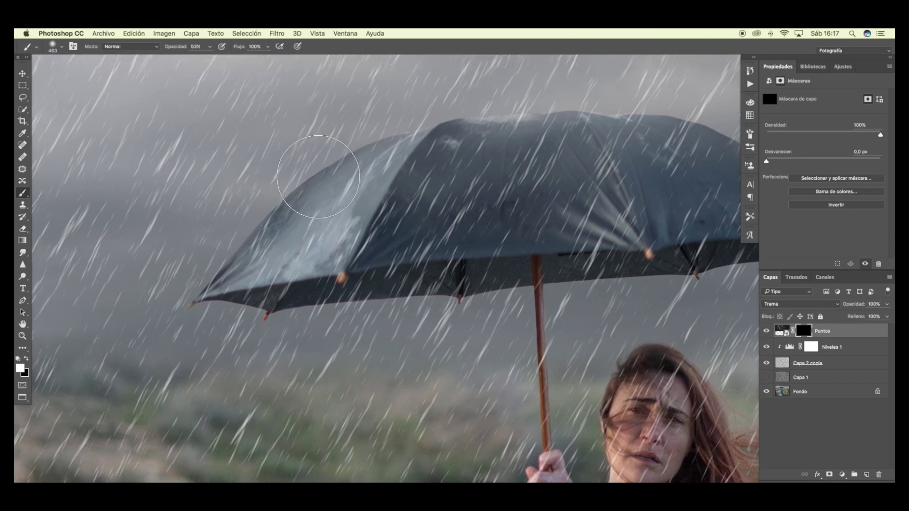
{"action": "left_click_drag", "start_coordinate": [308, 194], "coordinate": [374, 151]}
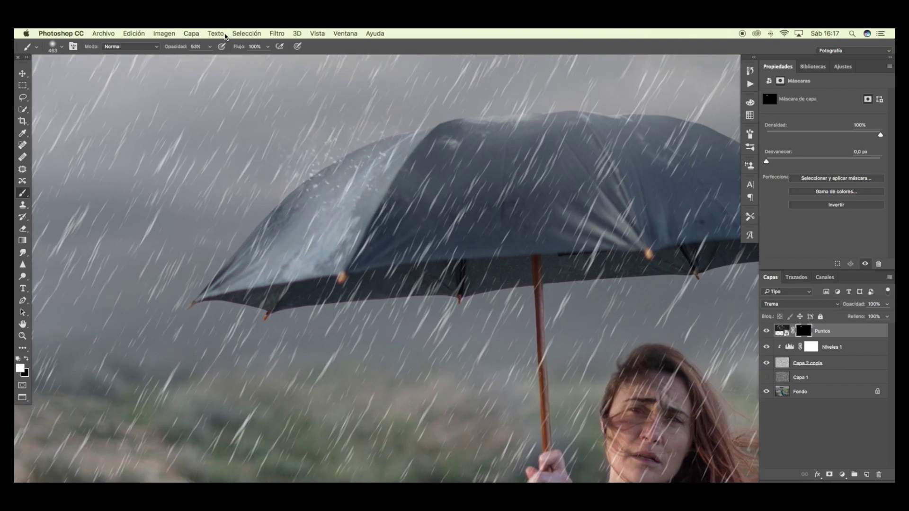
Set brush opacity to full and make the brush slightly smaller
{"action": "left_click", "coordinate": [210, 46]}
{"action": "left_click_drag", "start_coordinate": [217, 57], "coordinate": [242, 61]}
{"action": "left_click", "coordinate": [61, 46]}
{"action": "left_click_drag", "start_coordinate": [121, 77], "coordinate": [117, 77]}
Reveal more droplets across the umbrella's left panel, top and right side
{"action": "mouse_move", "coordinate": [284, 204]}
{"action": "left_mouse_down"}
{"action": "mouse_move", "coordinate": [262, 247]}
{"action": "mouse_move", "coordinate": [213, 264]}
{"action": "mouse_move", "coordinate": [327, 173]}
{"action": "mouse_move", "coordinate": [416, 137]}
{"action": "mouse_move", "coordinate": [550, 116]}
{"action": "left_mouse_up"}
{"action": "scroll", "coordinate": [550, 116], "scroll_direction": "right", "scroll_amount": 4}
{"action": "mouse_move", "coordinate": [471, 134]}
{"action": "left_mouse_down"}
{"action": "mouse_move", "coordinate": [549, 125]}
{"action": "mouse_move", "coordinate": [594, 160]}
{"action": "left_mouse_up"}
{"action": "scroll", "coordinate": [594, 160], "scroll_direction": "right", "scroll_amount": 4}
{"action": "mouse_move", "coordinate": [609, 193]}
{"action": "left_mouse_down"}
{"action": "mouse_move", "coordinate": [649, 193]}
{"action": "mouse_move", "coordinate": [630, 202]}
{"action": "mouse_move", "coordinate": [172, 194]}
{"action": "mouse_move", "coordinate": [504, 168]}
{"action": "mouse_move", "coordinate": [322, 227]}
{"action": "mouse_move", "coordinate": [213, 232]}
{"action": "mouse_move", "coordinate": [515, 186]}
{"action": "left_mouse_up"}
Paint black to hide droplets along the umbrella's lower-left edge
{"action": "scroll", "coordinate": [338, 203], "scroll_direction": "down", "scroll_amount": 2}
{"action": "scroll", "coordinate": [338, 204], "scroll_direction": "left", "scroll_amount": 2}
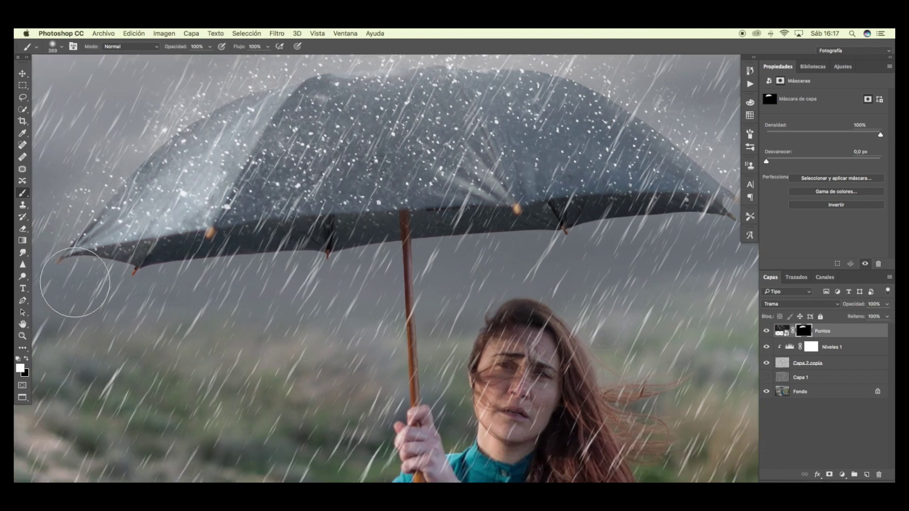
{"action": "left_click", "coordinate": [25, 361]}
{"action": "mouse_move", "coordinate": [203, 264]}
{"action": "left_mouse_down"}
{"action": "mouse_move", "coordinate": [377, 243]}
{"action": "mouse_move", "coordinate": [284, 274]}
{"action": "mouse_move", "coordinate": [105, 279]}
{"action": "left_mouse_up"}
{"action": "left_click_drag", "start_coordinate": [105, 279], "coordinate": [369, 256]}
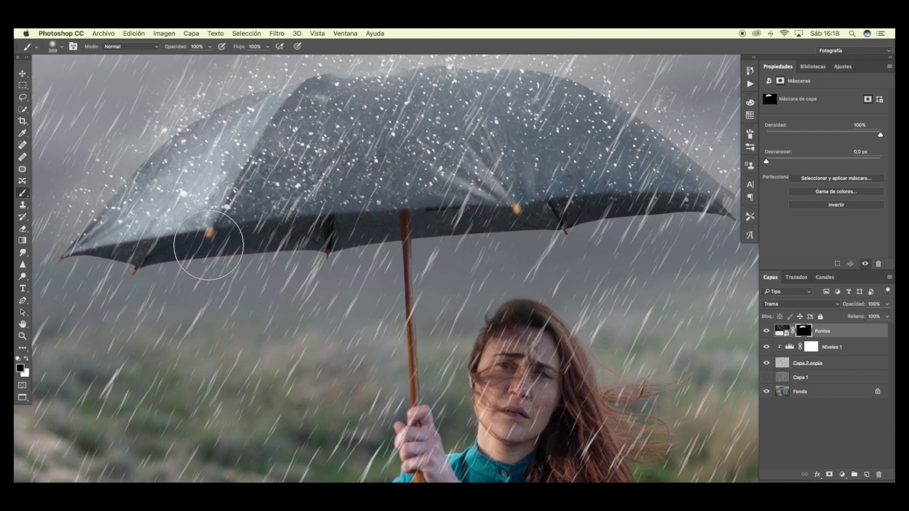
{"action": "key", "text": "super+minus"}
{"action": "key", "text": "super+minus"}
{"action": "key", "text": "super+minus"}
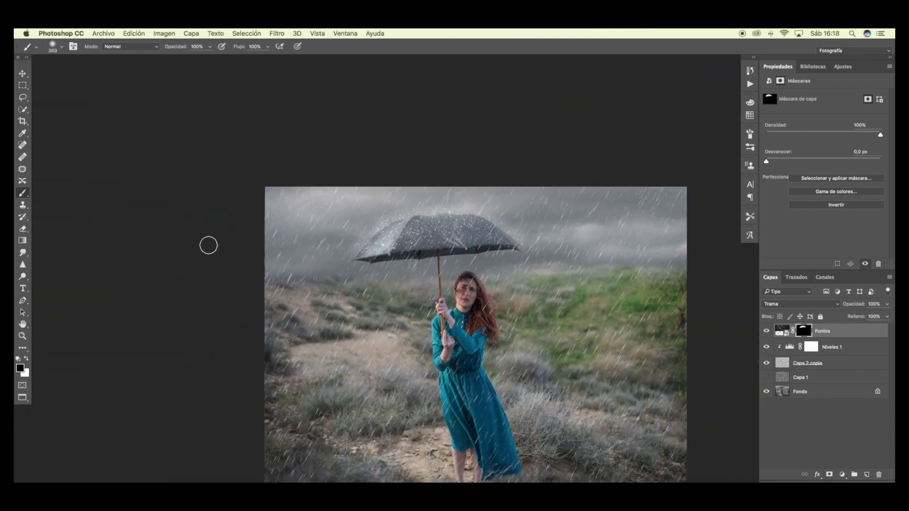
Lower the Niveles 1 black input slider to 193 and zoom in on the rain
{"action": "scroll", "coordinate": [176, 250], "scroll_direction": "right", "scroll_amount": 2}
{"action": "scroll", "coordinate": [177, 250], "scroll_direction": "down", "scroll_amount": 1}
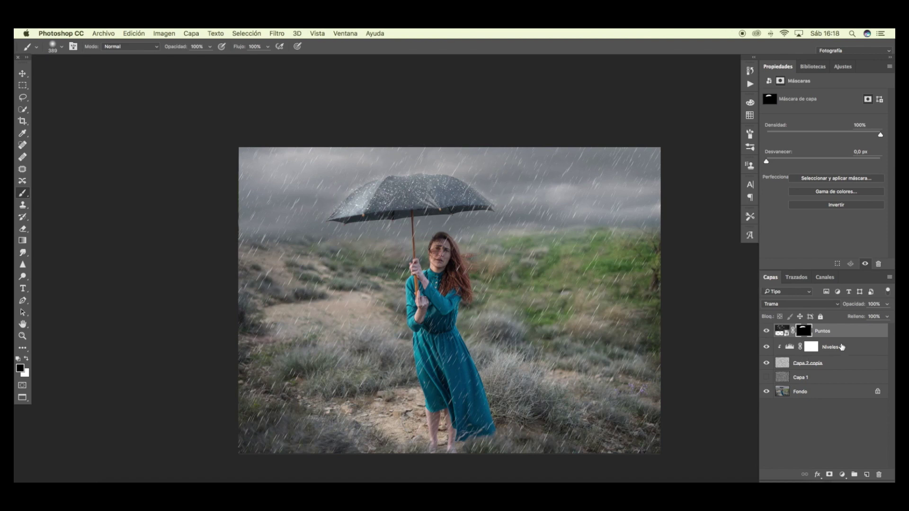
{"action": "left_click", "coordinate": [841, 349]}
{"action": "left_click_drag", "start_coordinate": [841, 166], "coordinate": [835, 164]}
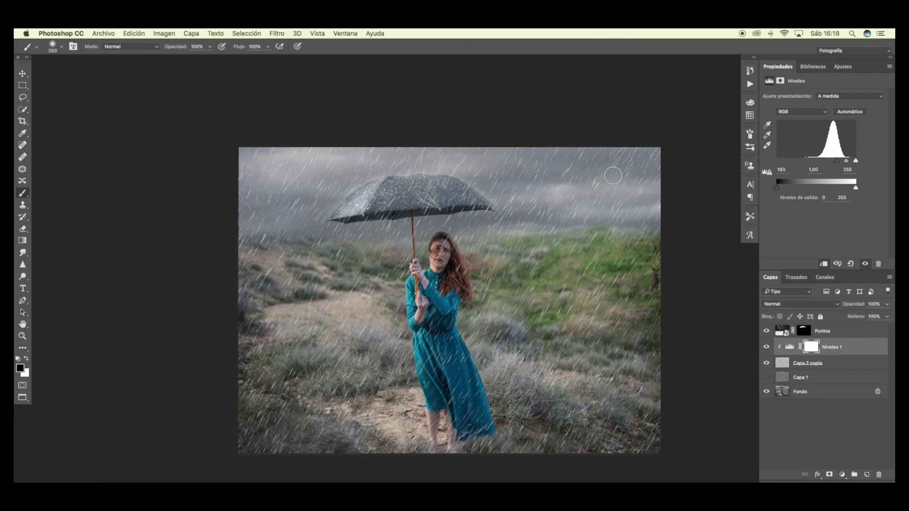
{"action": "key", "text": "super+plus"}
{"action": "key", "text": "super+plus"}
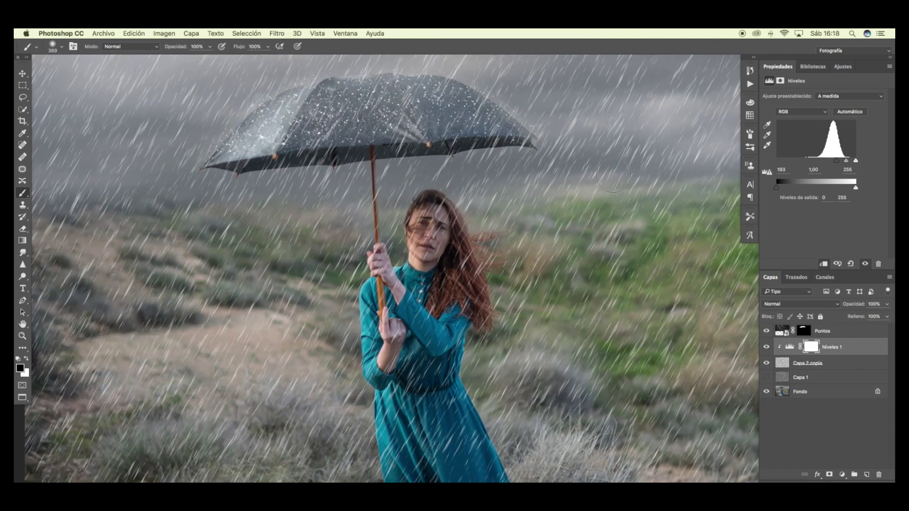